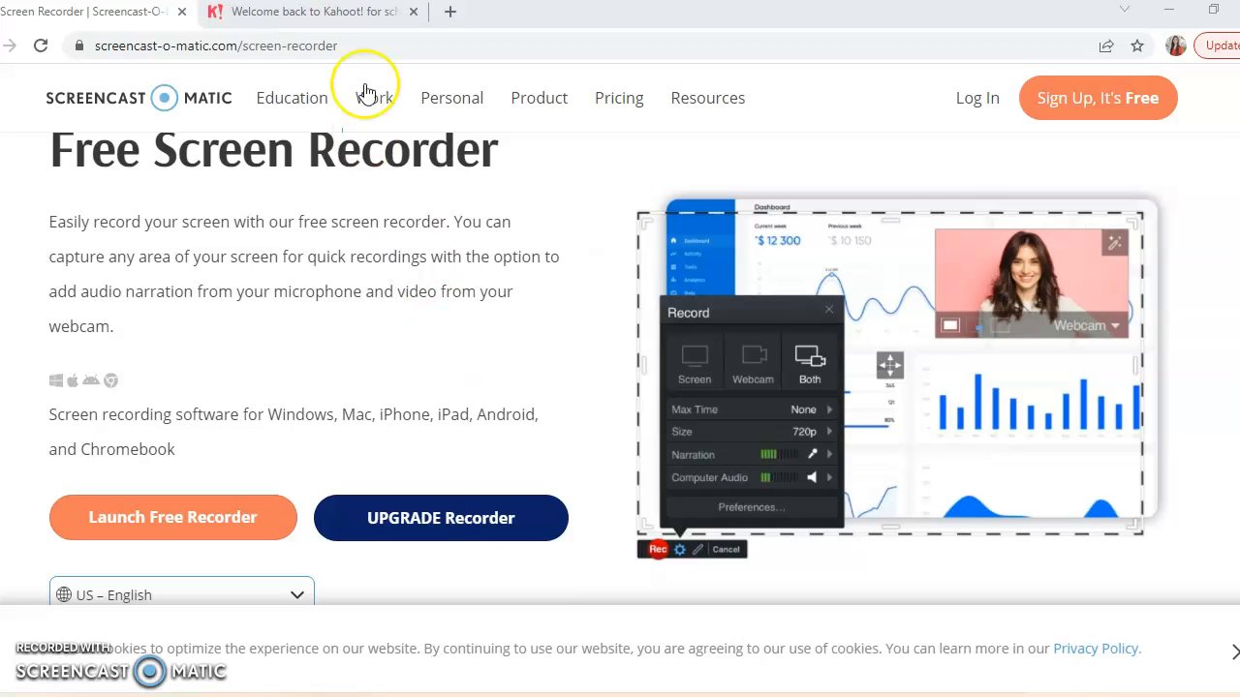
# - Switch to the Kahoot! site, log in to the account and start creating a new kahoot
pyautogui.click(312, 18)
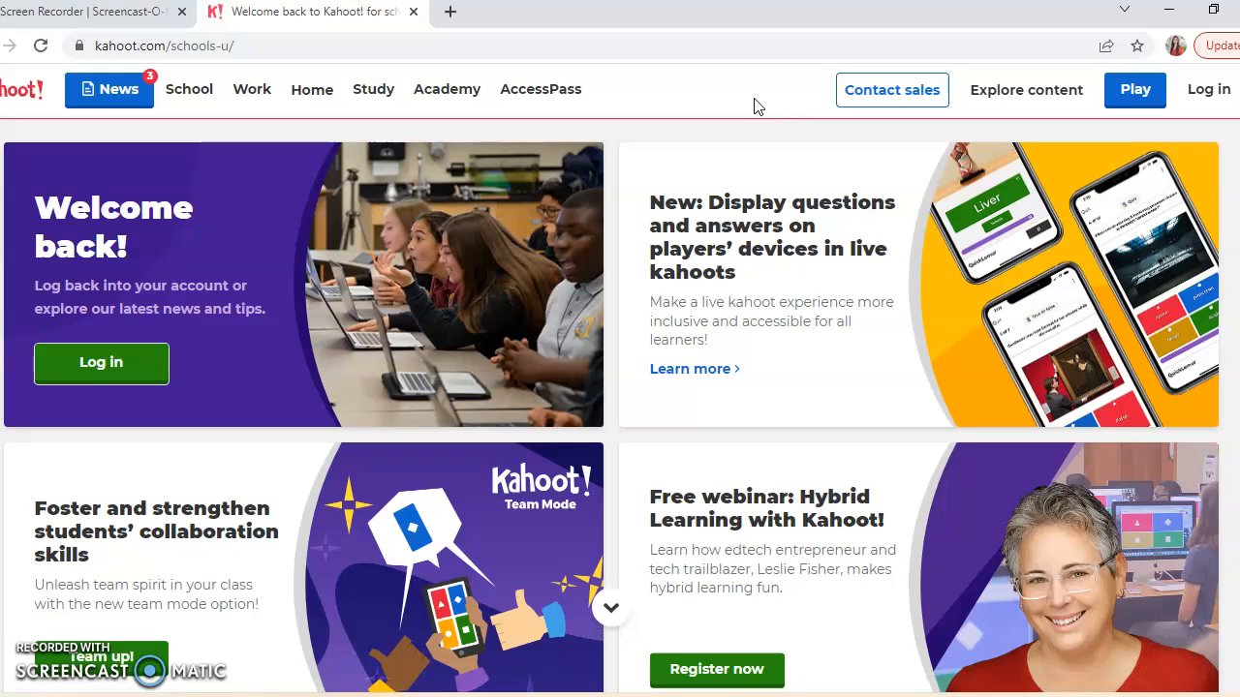
pyautogui.click(1198, 97)
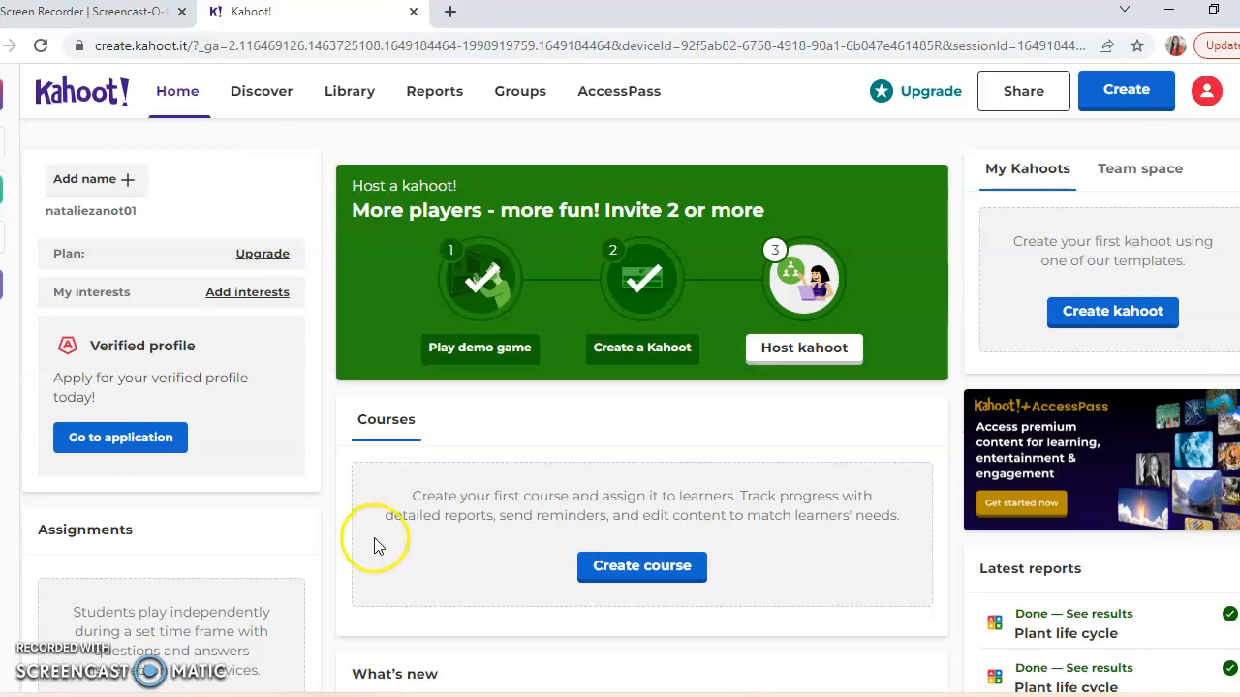
pyautogui.click(1121, 91)
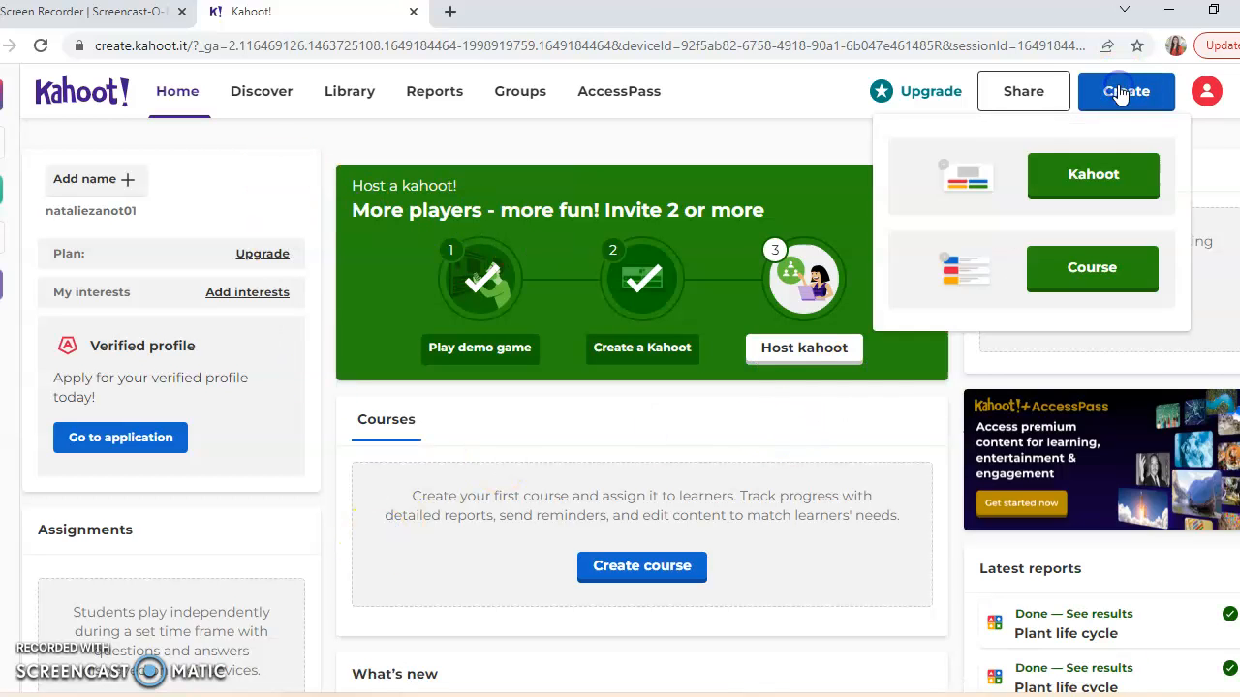
pyautogui.click(1094, 171)
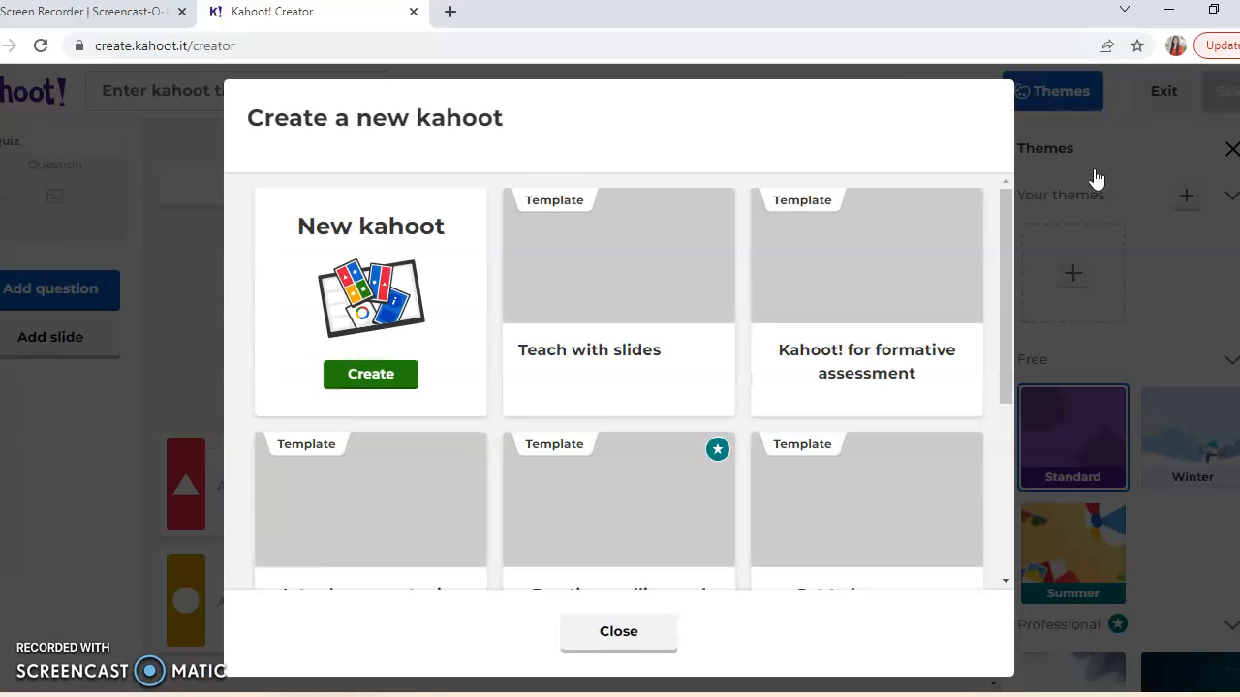
# - Look through the kahoot templates and start from "Kahoot! for formative assessment"
pyautogui.scroll(-5, 858, 288)
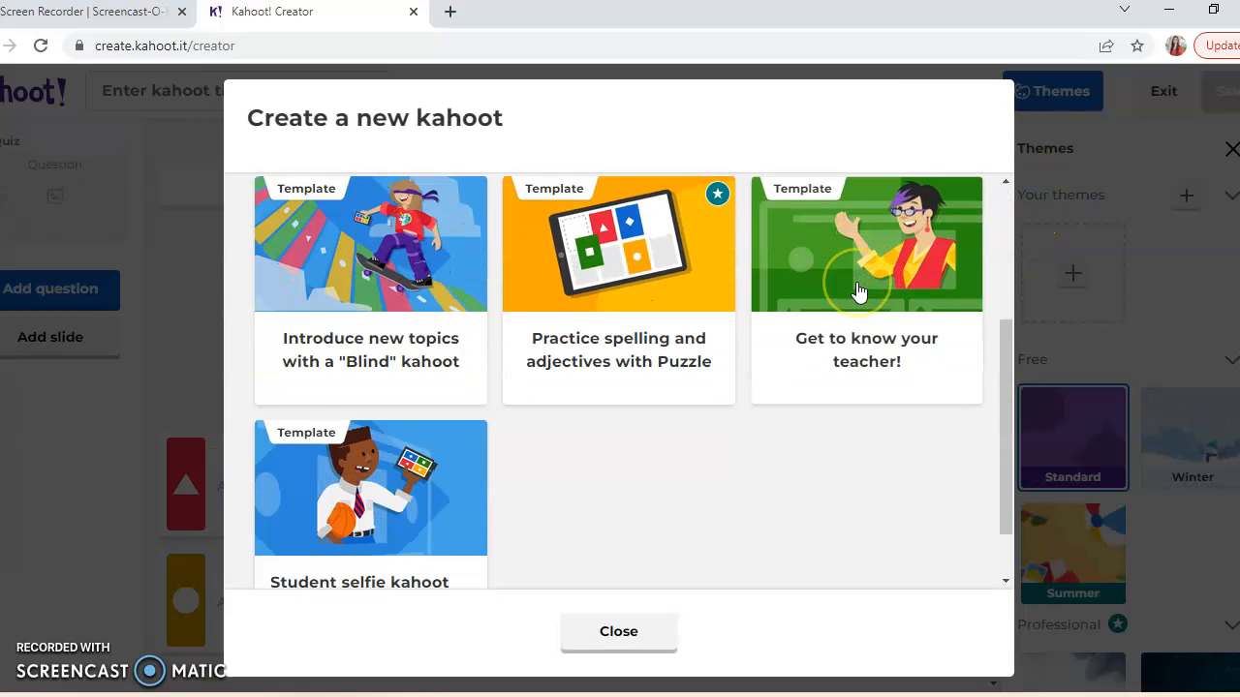
pyautogui.scroll(5, 858, 287)
pyautogui.click(876, 285)
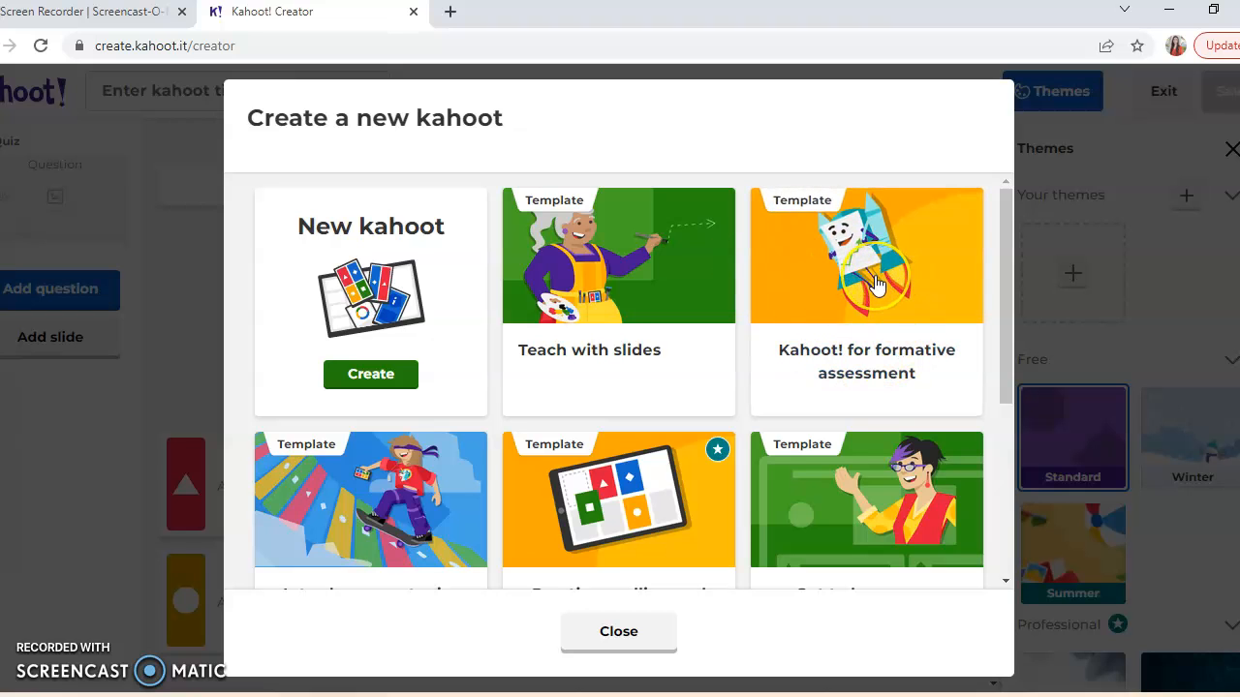
pyautogui.click(872, 312)
pyautogui.click(761, 360)
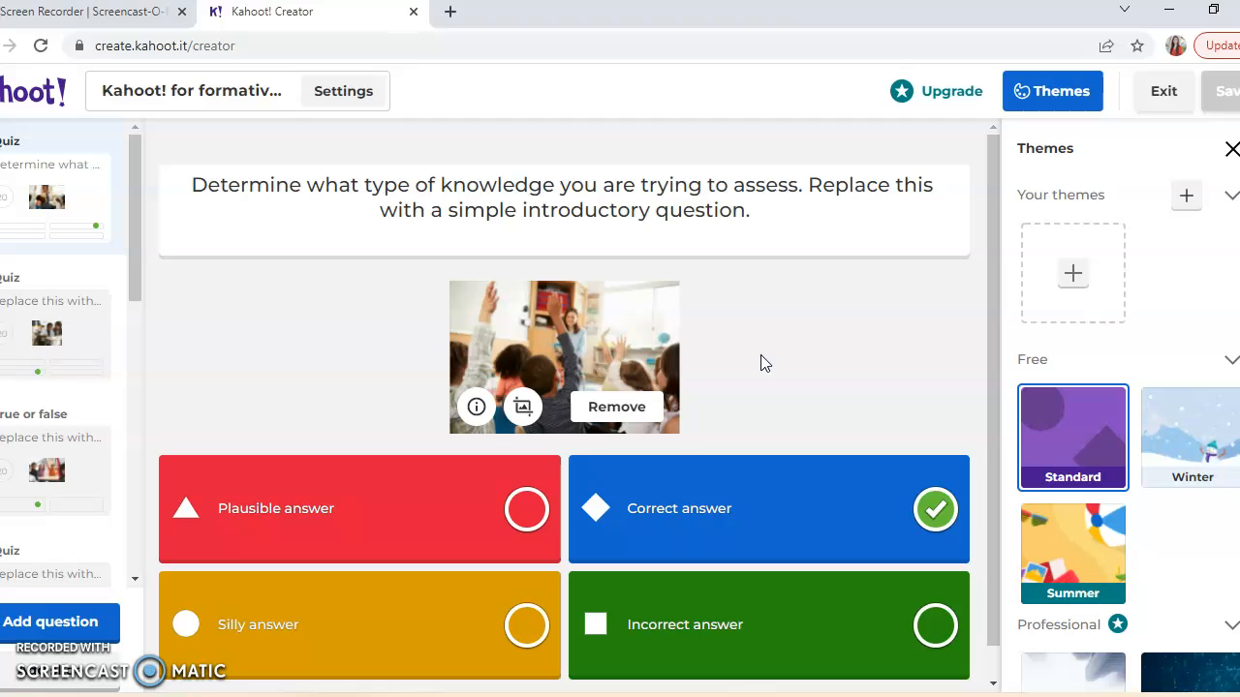
# - Replace the first quiz question's text with "What is the first stage of the plant life cycle?"
pyautogui.moveTo(135, 261)
pyautogui.mouseDown()
pyautogui.moveTo(122, 587)
pyautogui.moveTo(123, 242)
pyautogui.mouseUp()
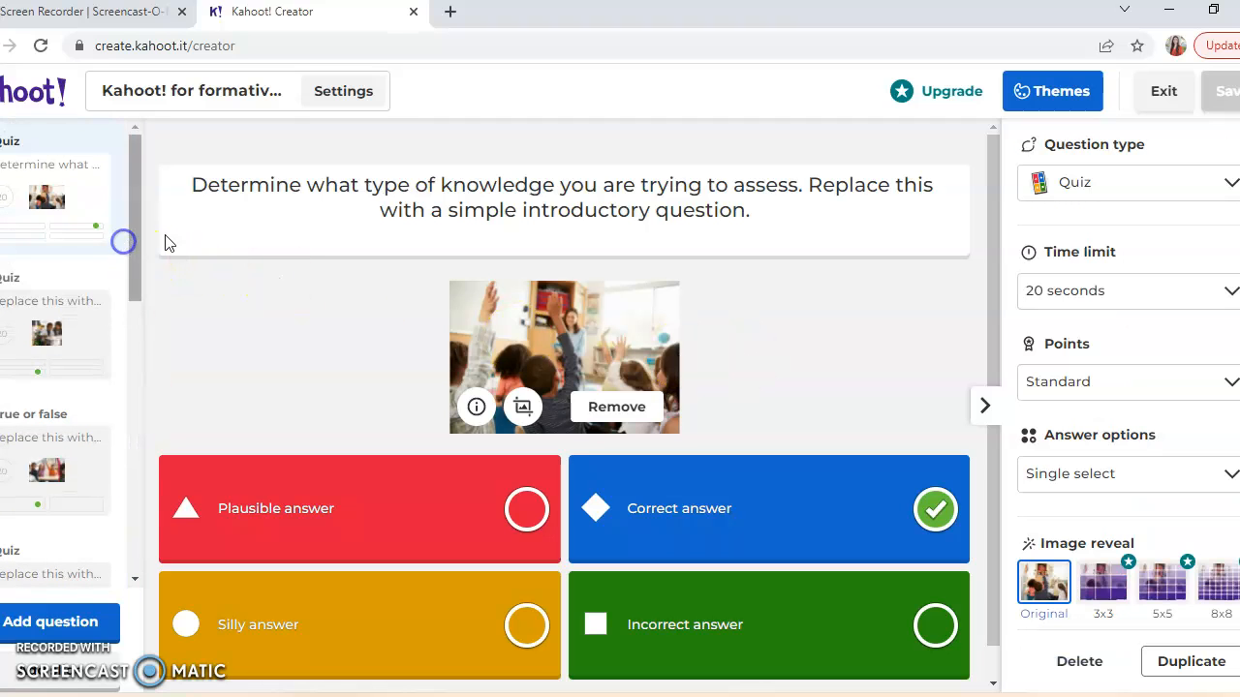
pyautogui.click(757, 215)
pyautogui.moveTo(756, 215); pyautogui.dragTo(196, 184)
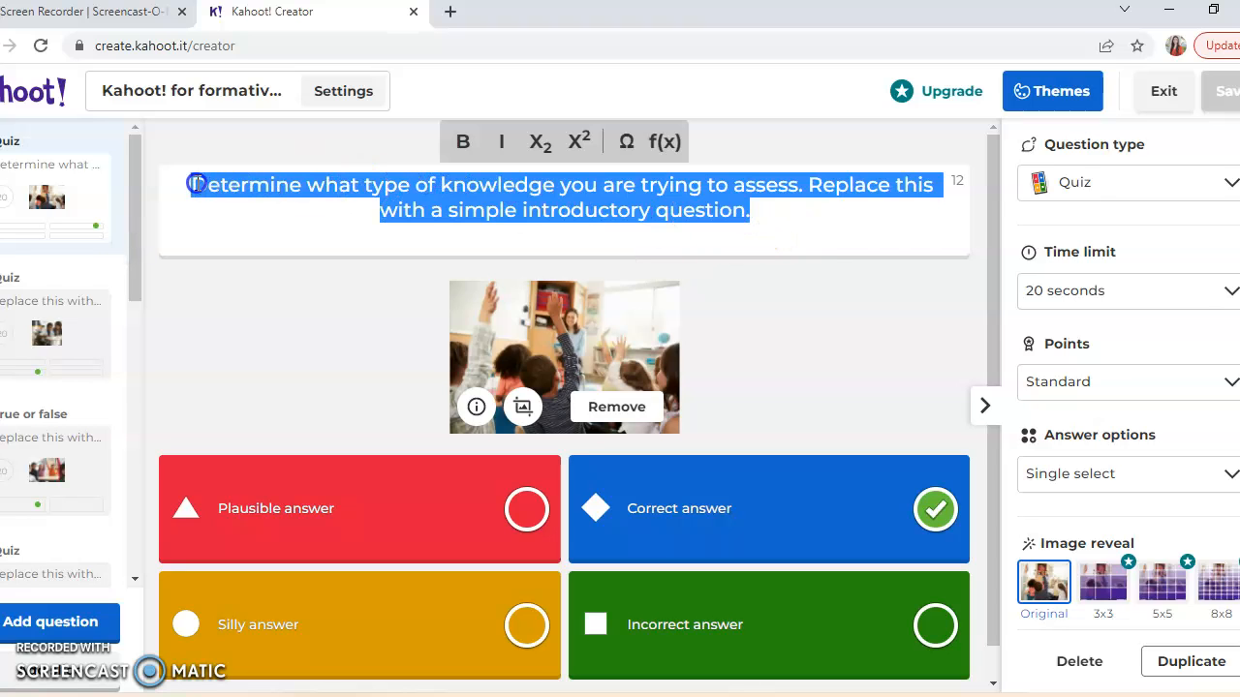
pyautogui.press('BackSpace')
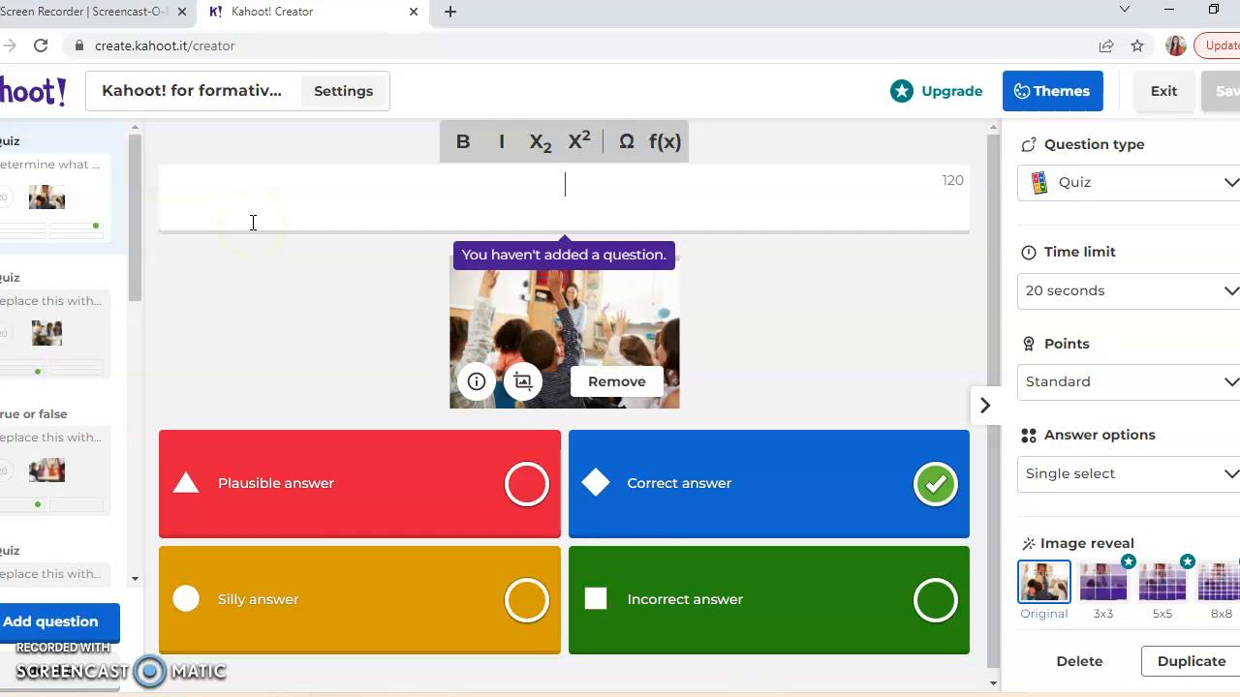
pyautogui.write('What is the first stage of the plant life cycle?')
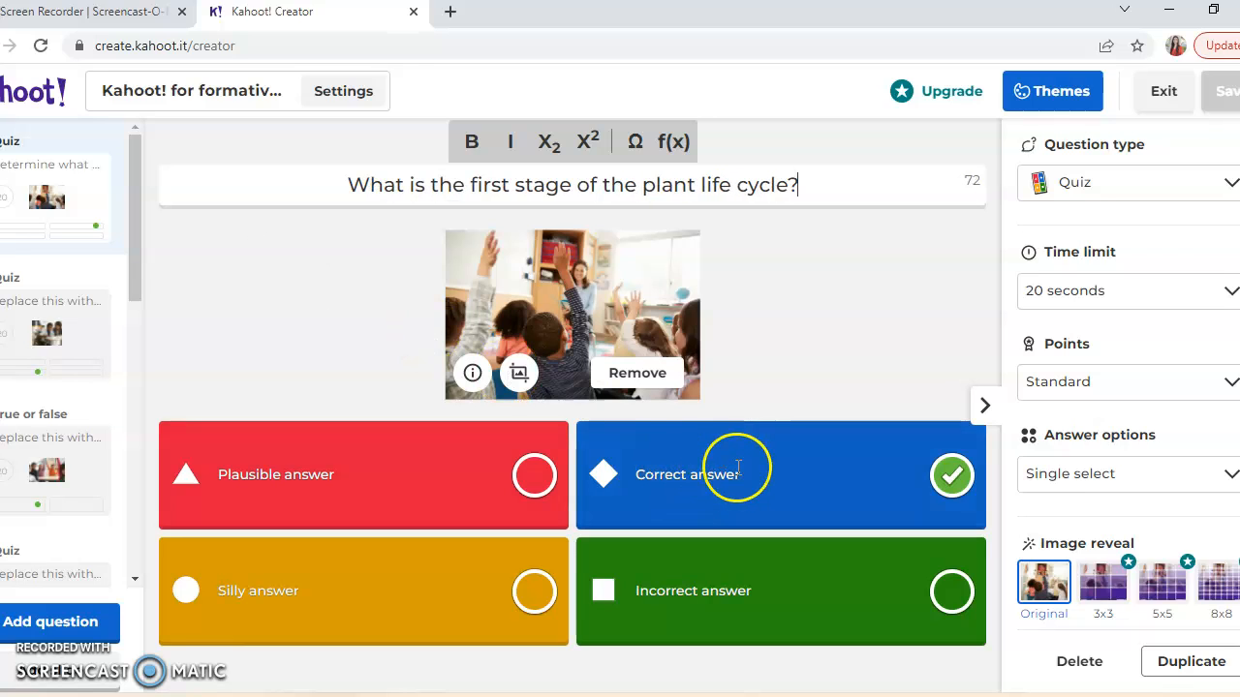
# - Replace the placeholder text of the blue correct answer with "Seed"
pyautogui.click(763, 476)
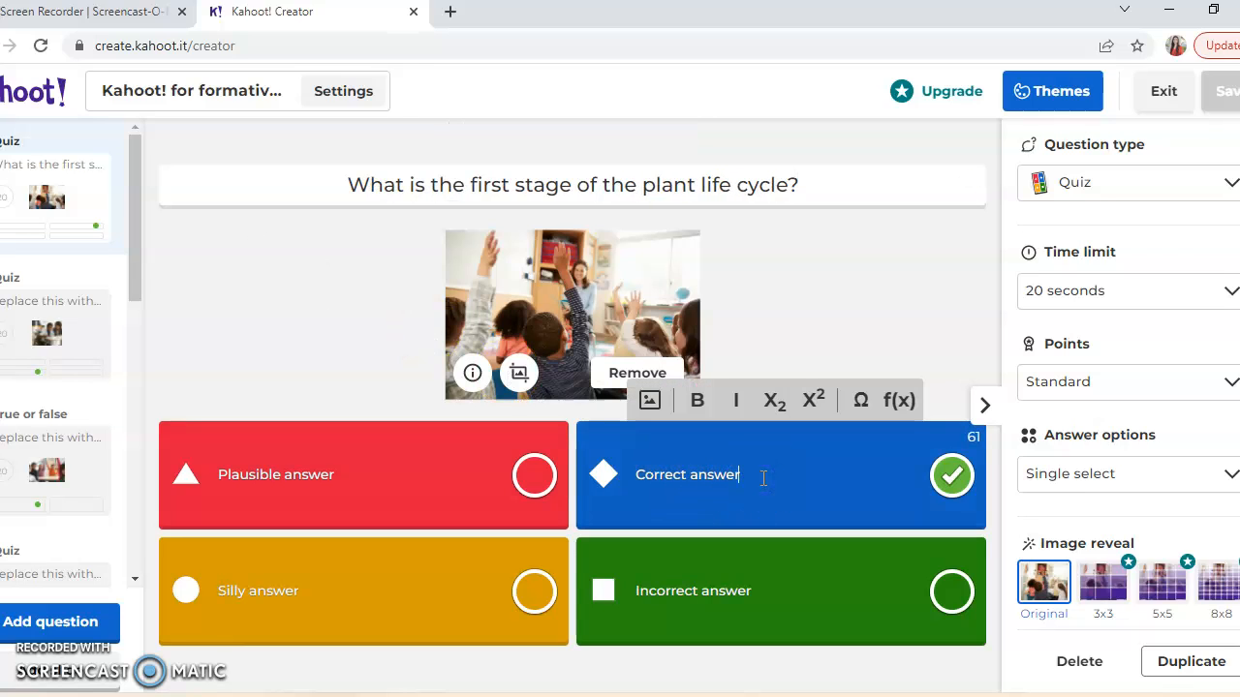
pyautogui.press('BackSpace')
pyautogui.press('BackSpace')
pyautogui.press('BackSpace')
pyautogui.press('BackSpace')
pyautogui.press('BackSpace')
pyautogui.press('BackSpace')
pyautogui.press('BackSpace')
pyautogui.press('BackSpace')
pyautogui.press('BackSpace')
pyautogui.press('BackSpace')
pyautogui.press('BackSpace')
pyautogui.press('BackSpace')
pyautogui.press('BackSpace')
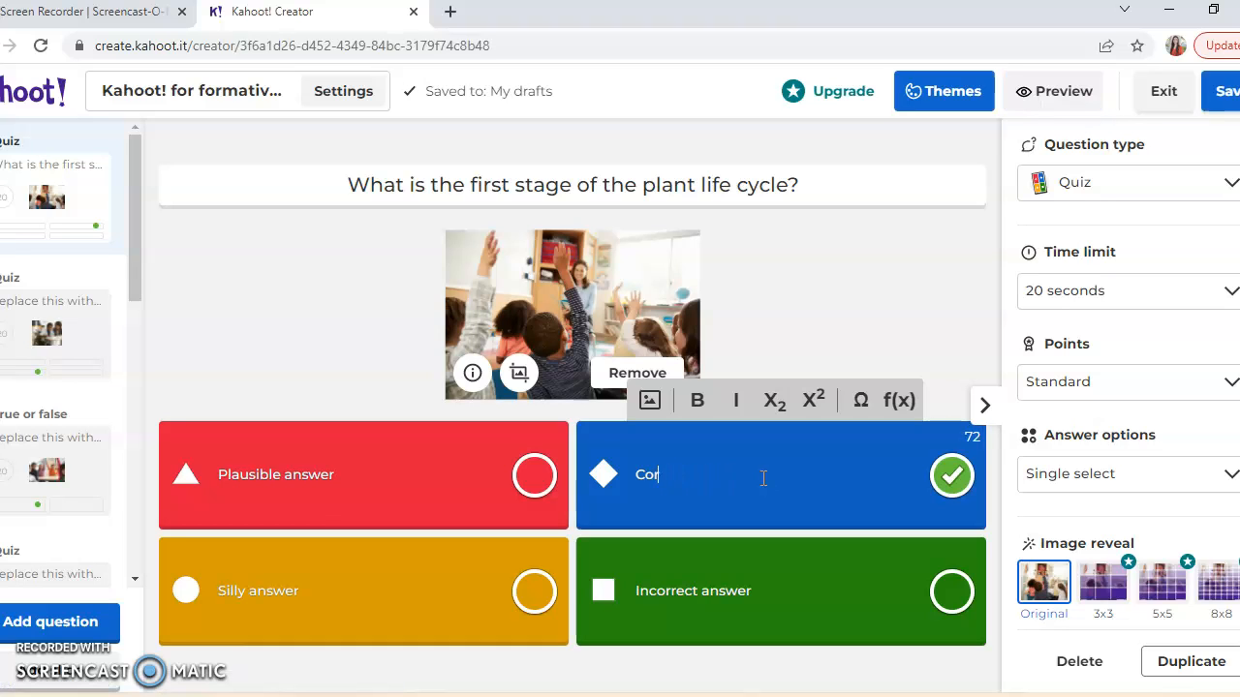
pyautogui.write('Seed')
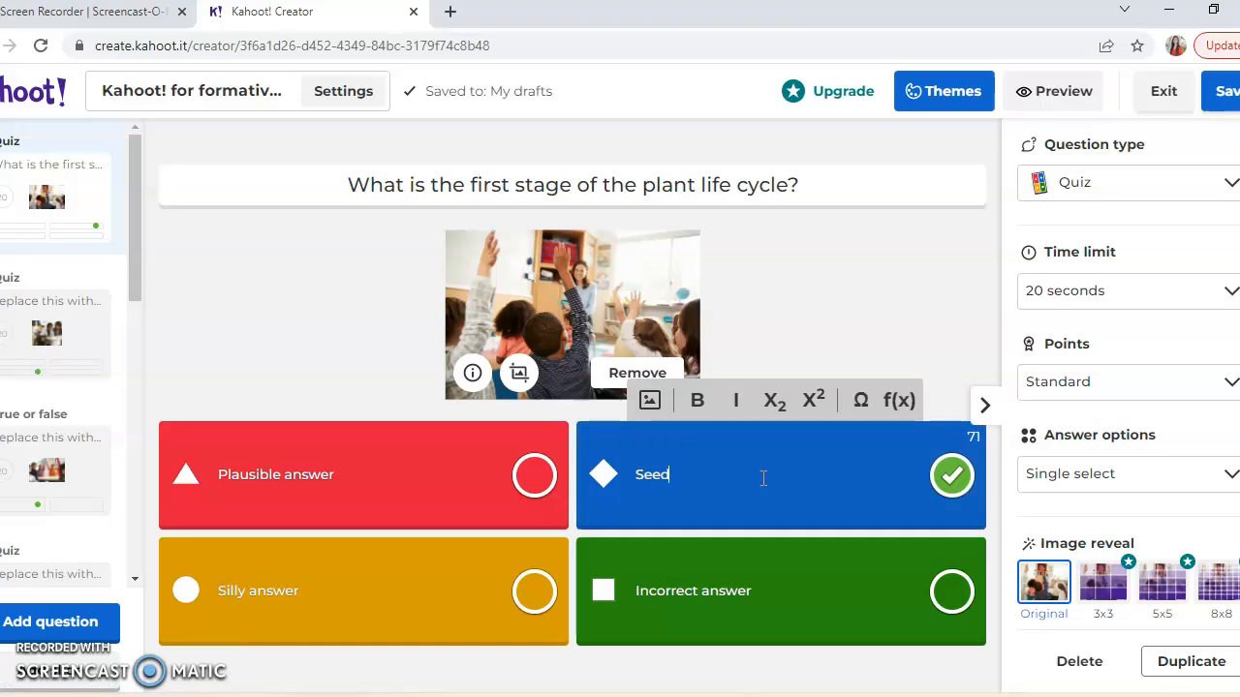
# - Replace the red "Plausible answer" placeholder with "Seedling"
pyautogui.click(351, 484)
pyautogui.press('BackSpace')
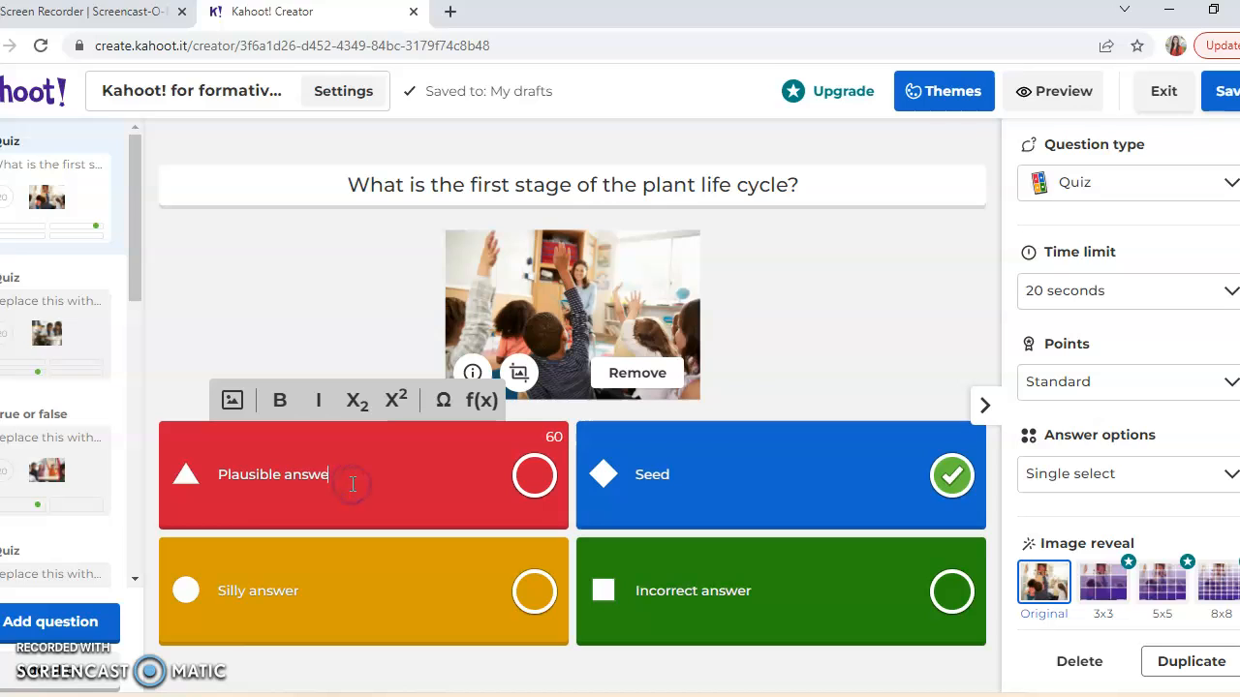
pyautogui.press('BackSpace')
pyautogui.press('BackSpace')
pyautogui.press('BackSpace')
pyautogui.press('BackSpace')
pyautogui.press('BackSpace')
pyautogui.press('BackSpace')
pyautogui.press('BackSpace')
pyautogui.press('BackSpace')
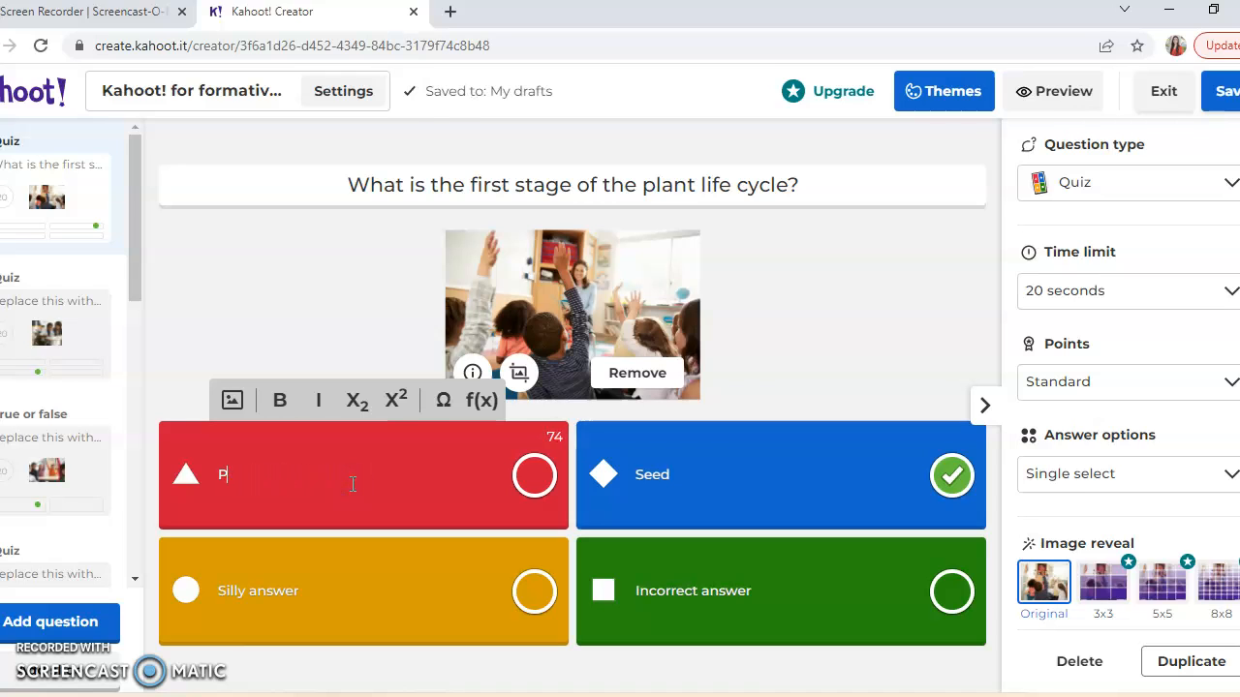
pyautogui.write('See')
# - Replace the yellow "Silly answer" placeholder with "Pollination"
pyautogui.click(348, 587)
pyautogui.press('BackSpace')
pyautogui.press('BackSpace')
pyautogui.press('BackSpace')
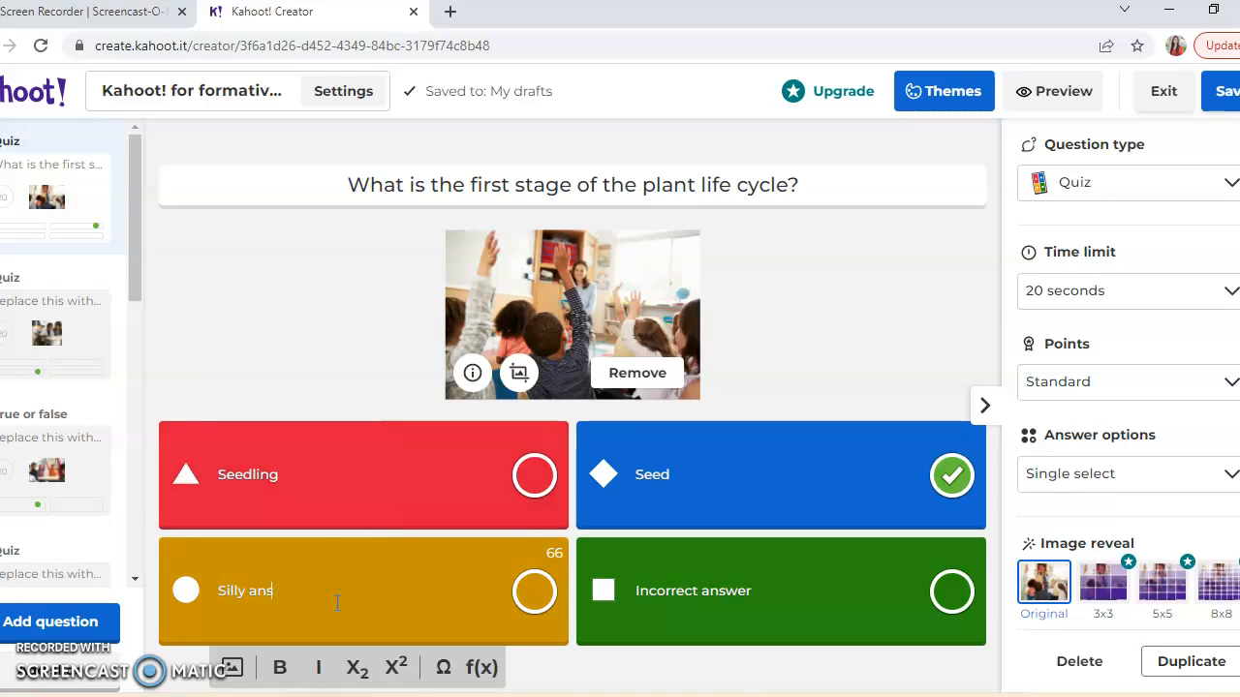
pyautogui.press('BackSpace')
pyautogui.write('Pollination')
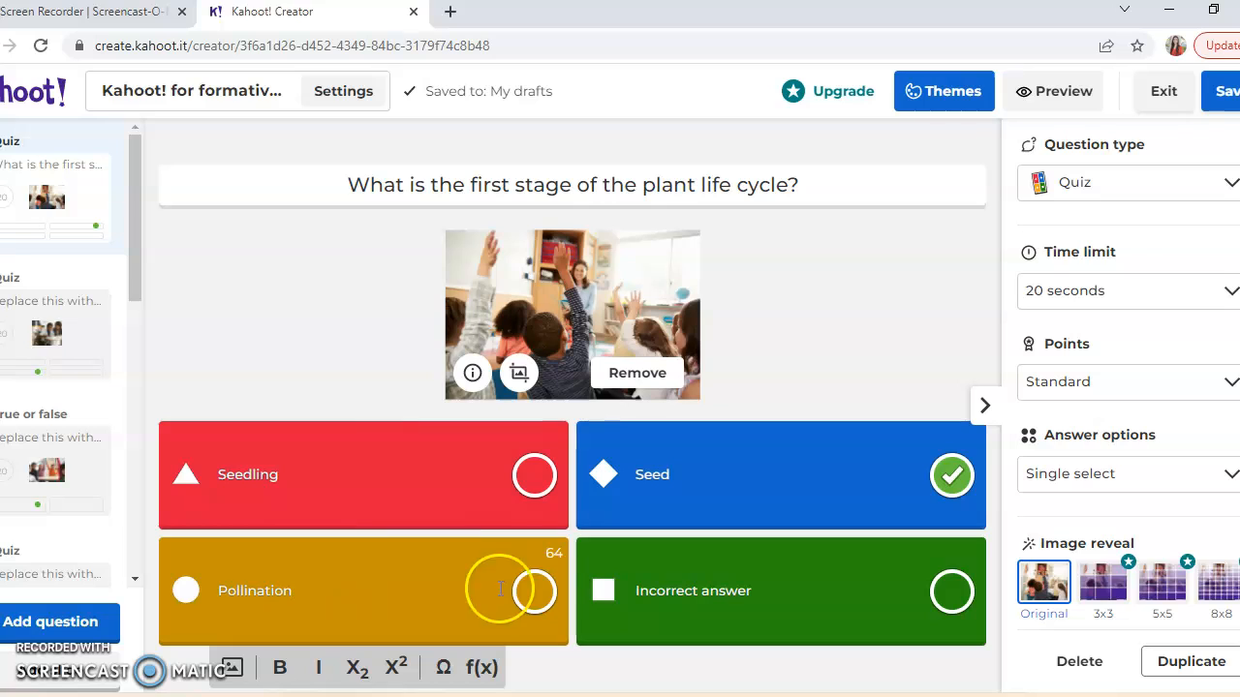
# - Replace the green "Incorrect answer" placeholder with "Fertilizer"
pyautogui.click(792, 594)
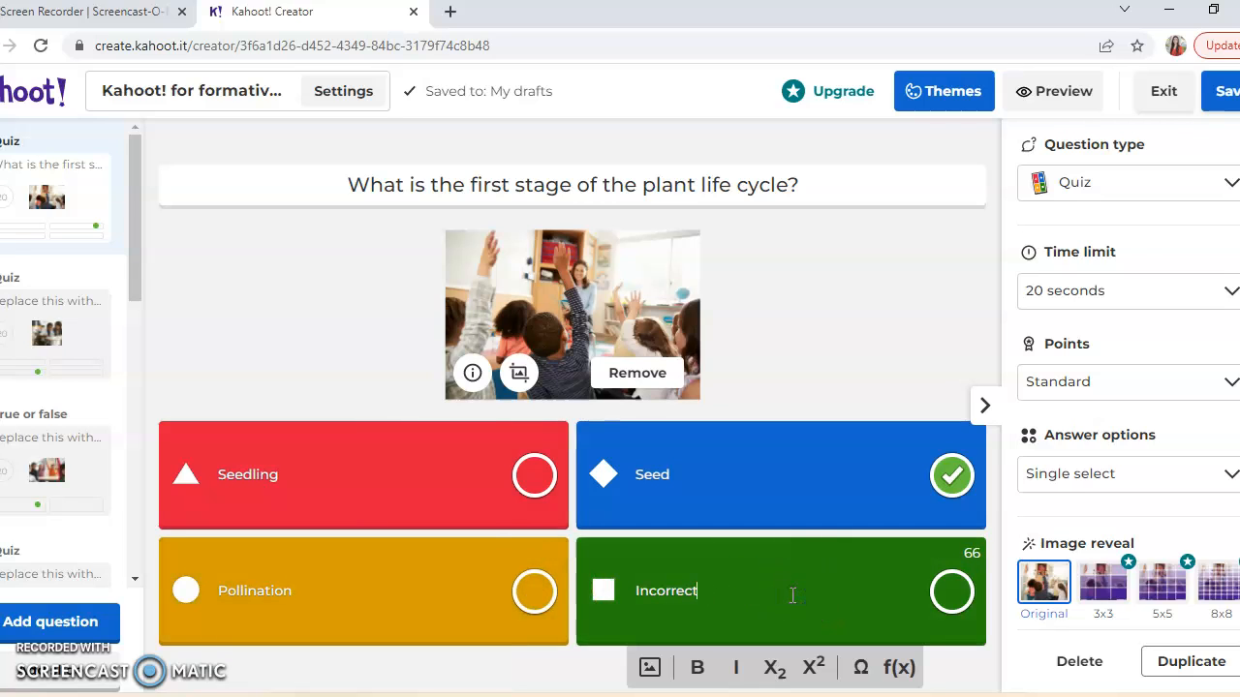
pyautogui.press('BackSpace')
pyautogui.press('BackSpace')
pyautogui.press('BackSpace')
pyautogui.press('BackSpace')
pyautogui.press('BackSpace')
pyautogui.press('BackSpace')
pyautogui.write('Fertilix')
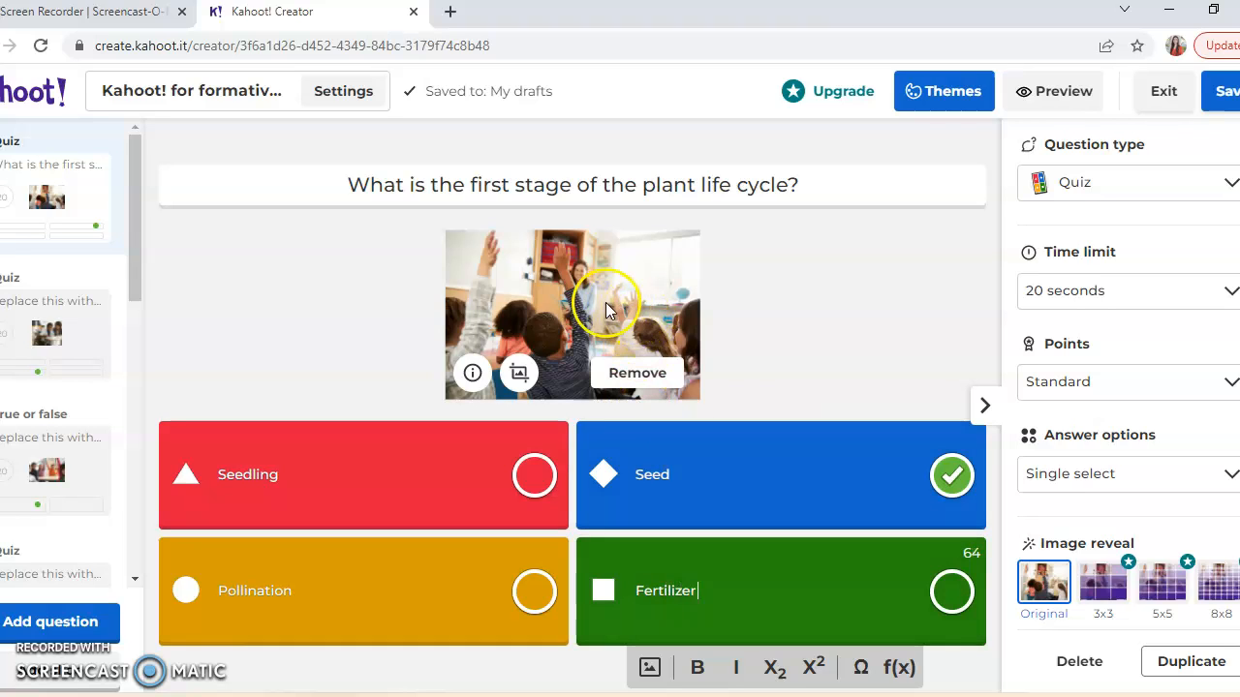
# - Remove the first question's classroom photo and upload plantgrowth.jpg from the Desktop in its place
pyautogui.click(620, 374)
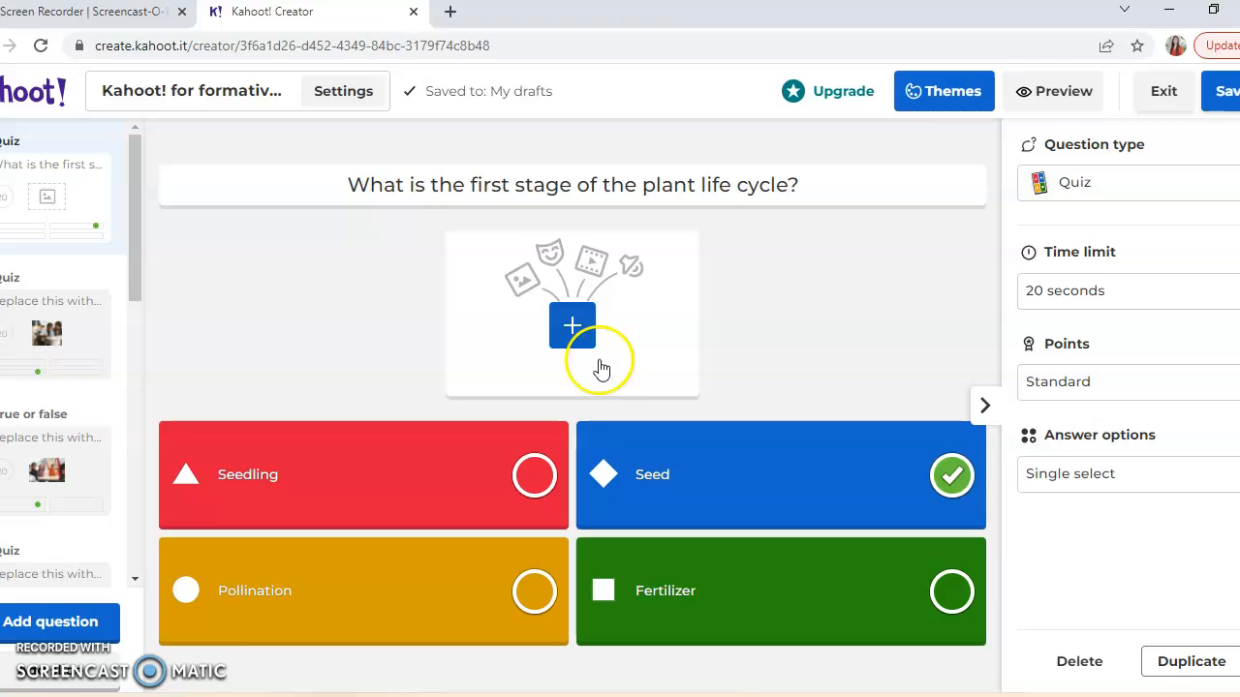
pyautogui.click(573, 328)
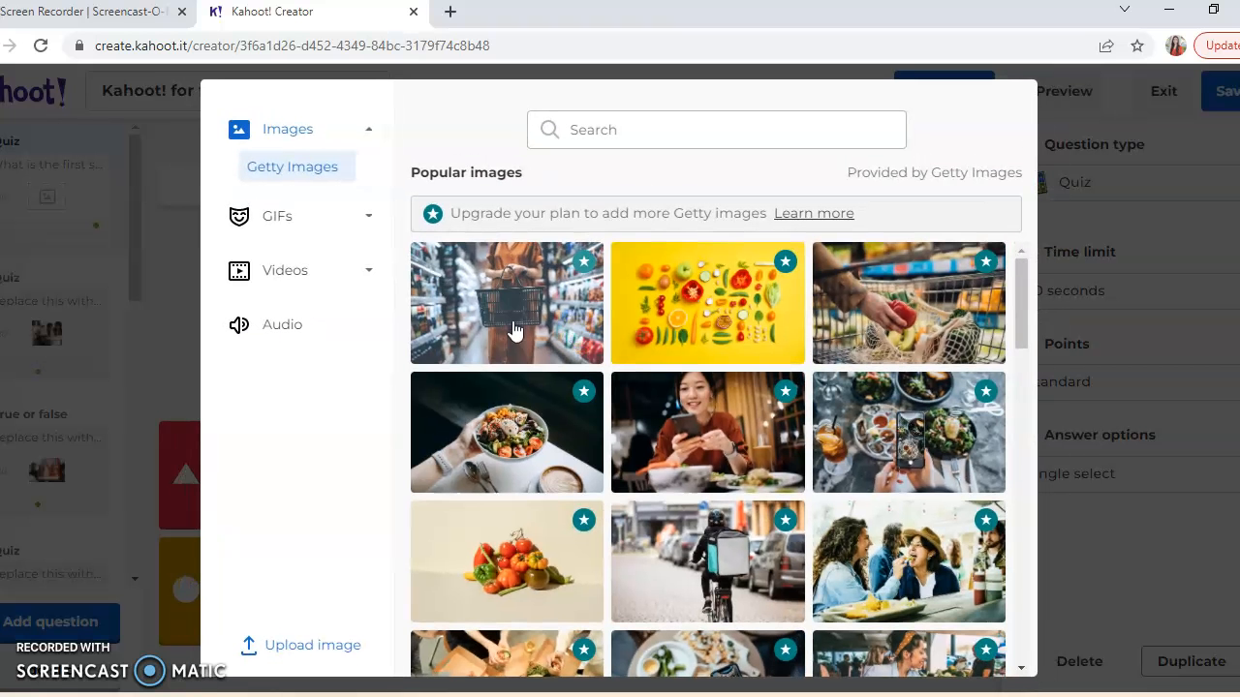
pyautogui.click(314, 645)
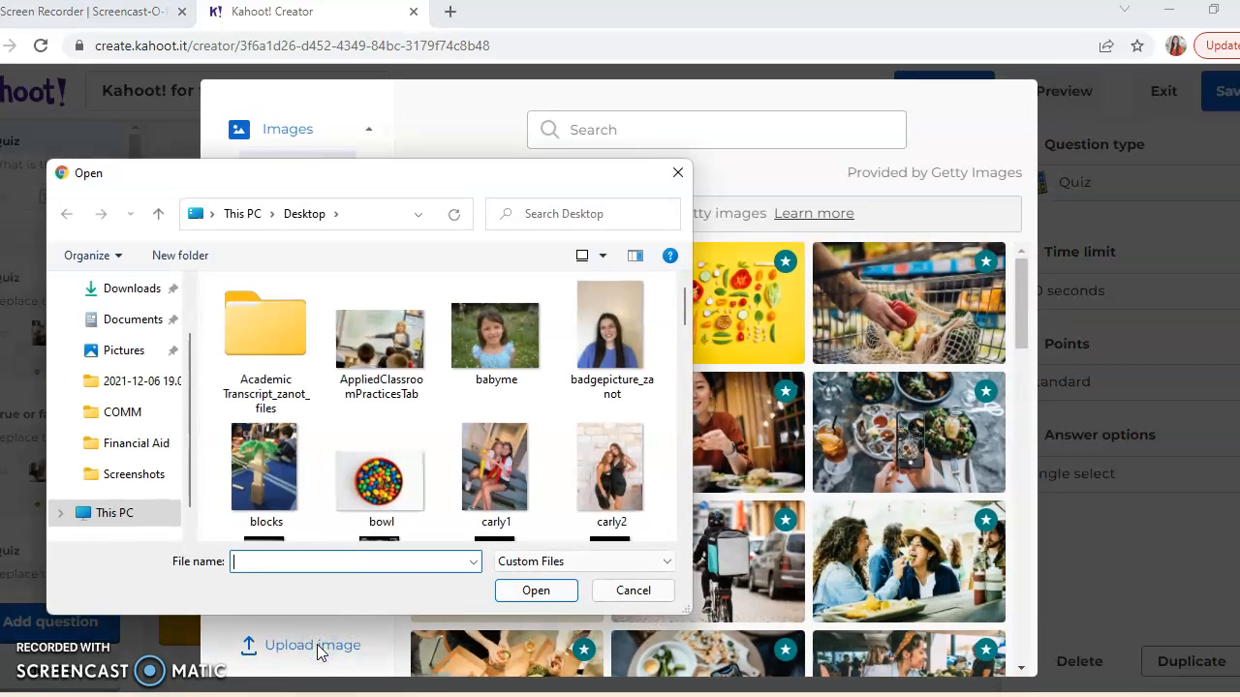
pyautogui.write('pla')
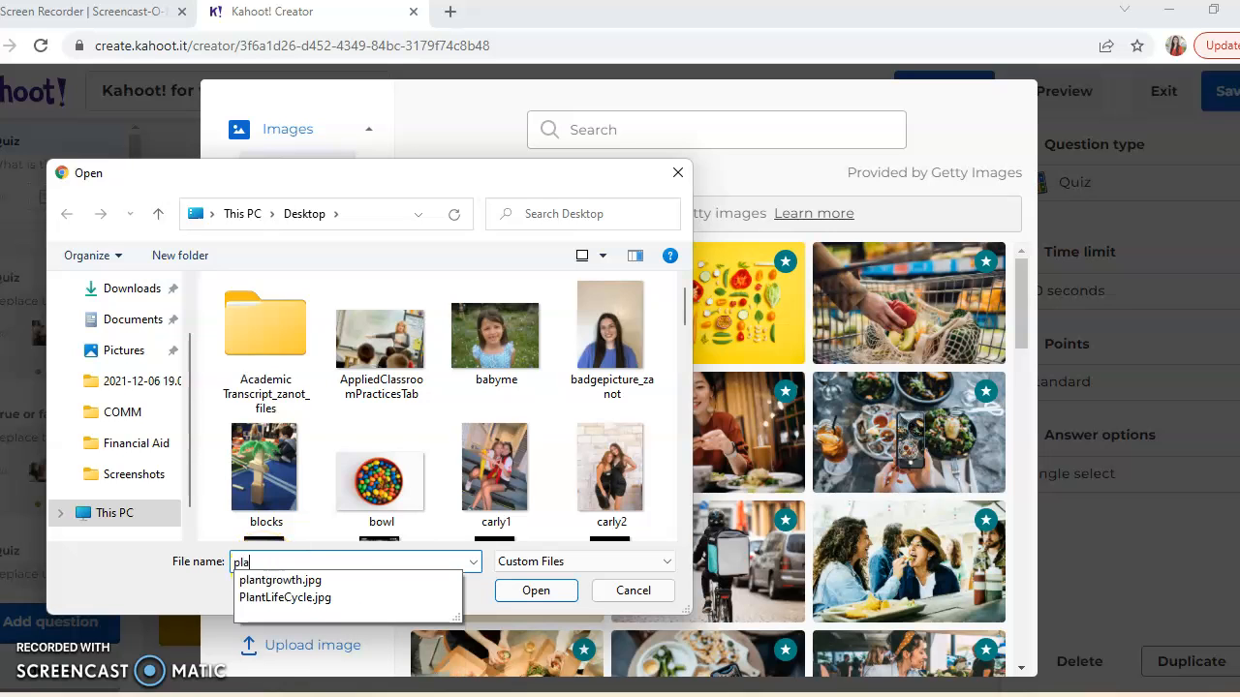
pyautogui.click(276, 580)
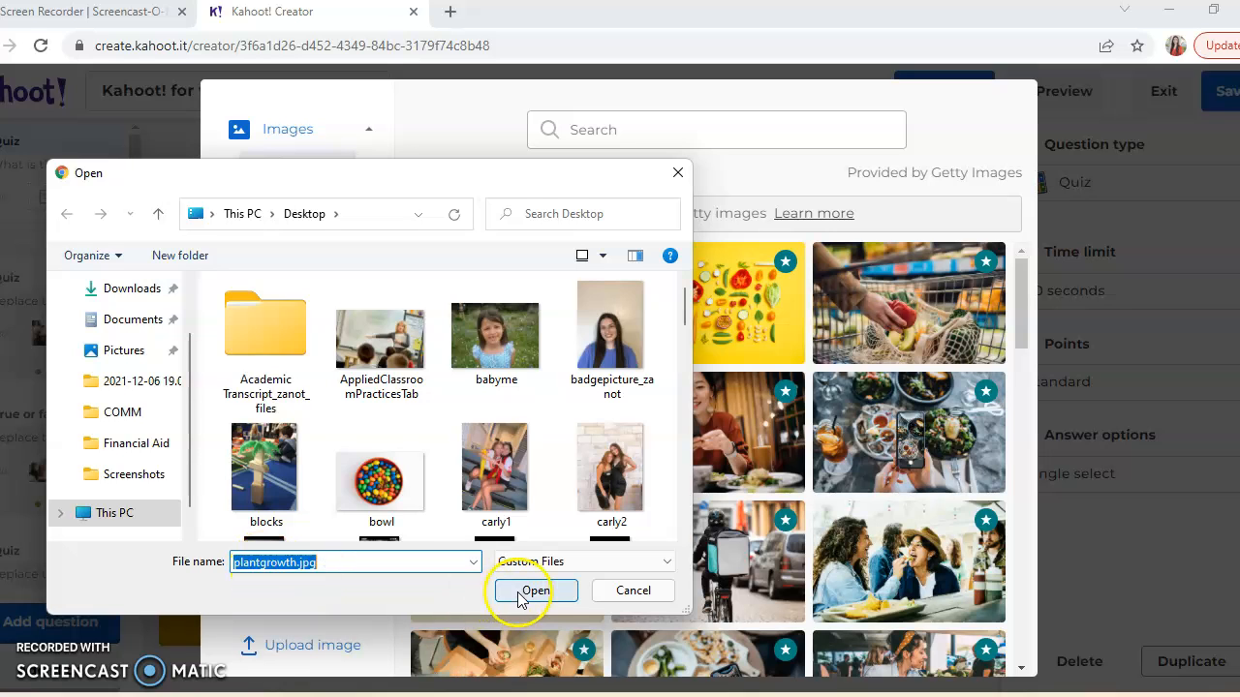
pyautogui.click(536, 589)
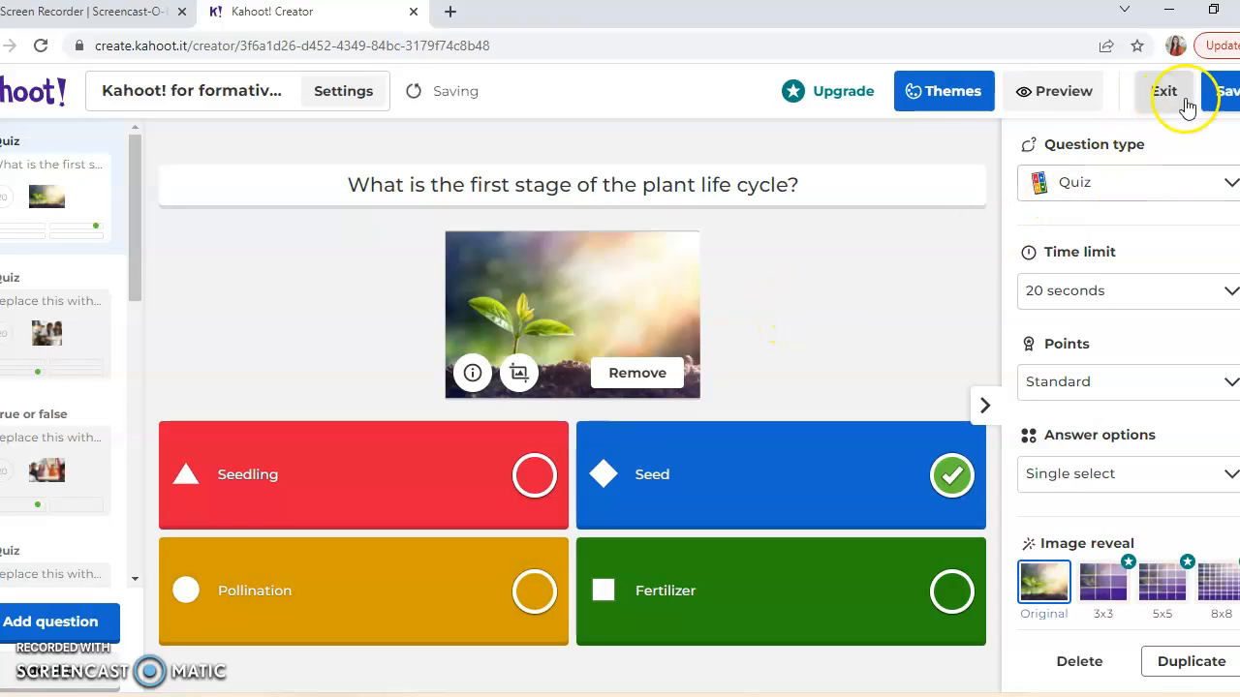
# - Save the kahoot and finish editing without testing, playing or sharing it
pyautogui.click(1222, 101)
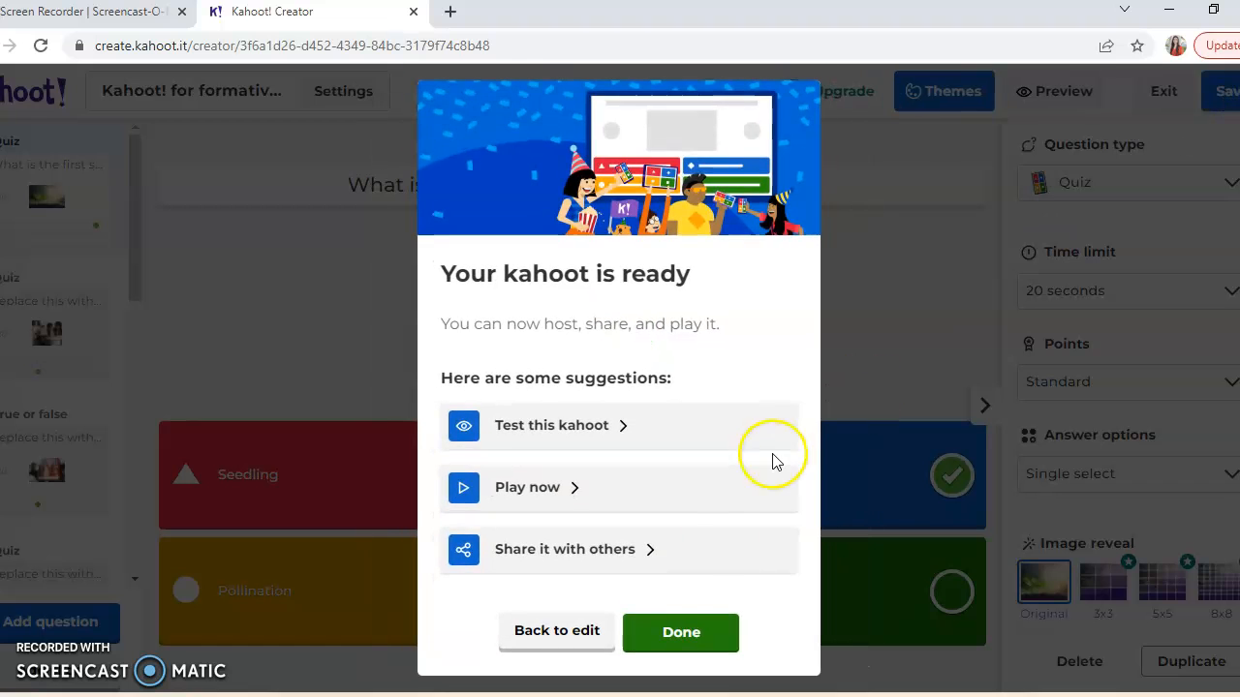
pyautogui.click(685, 634)
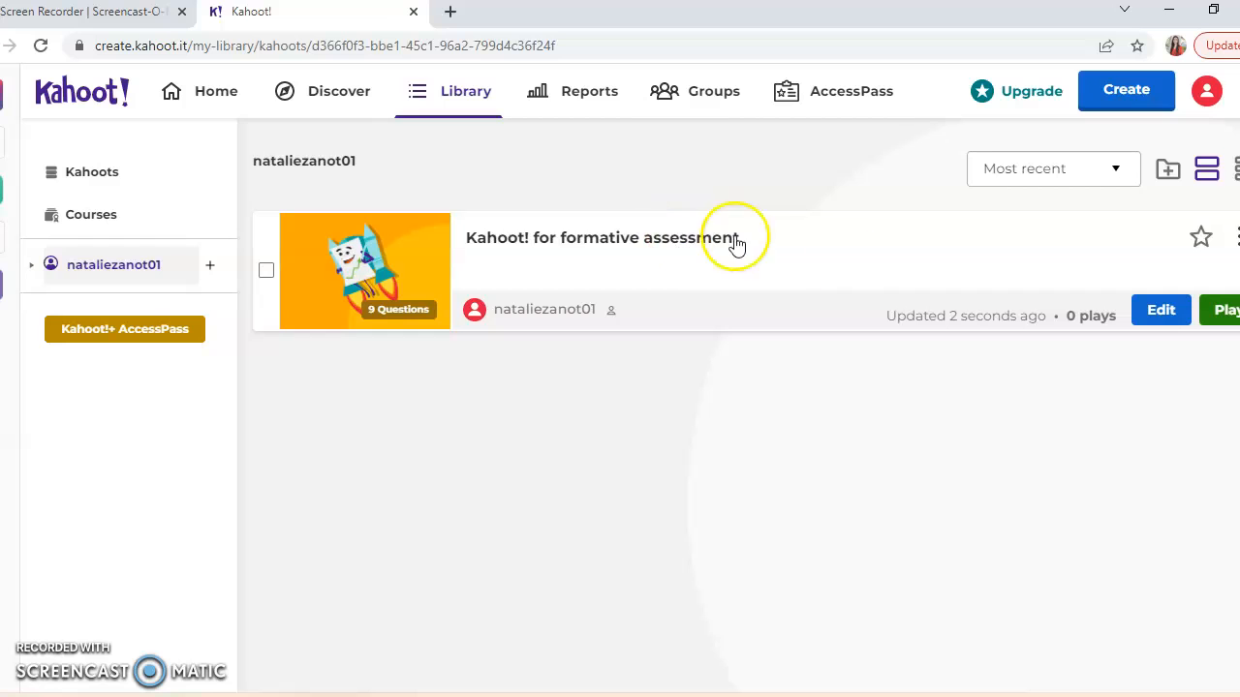
# - Reopen the "Kahoot! for formative assessment" kahoot for editing and change its title to "Plant life cycle"
pyautogui.click(1158, 312)
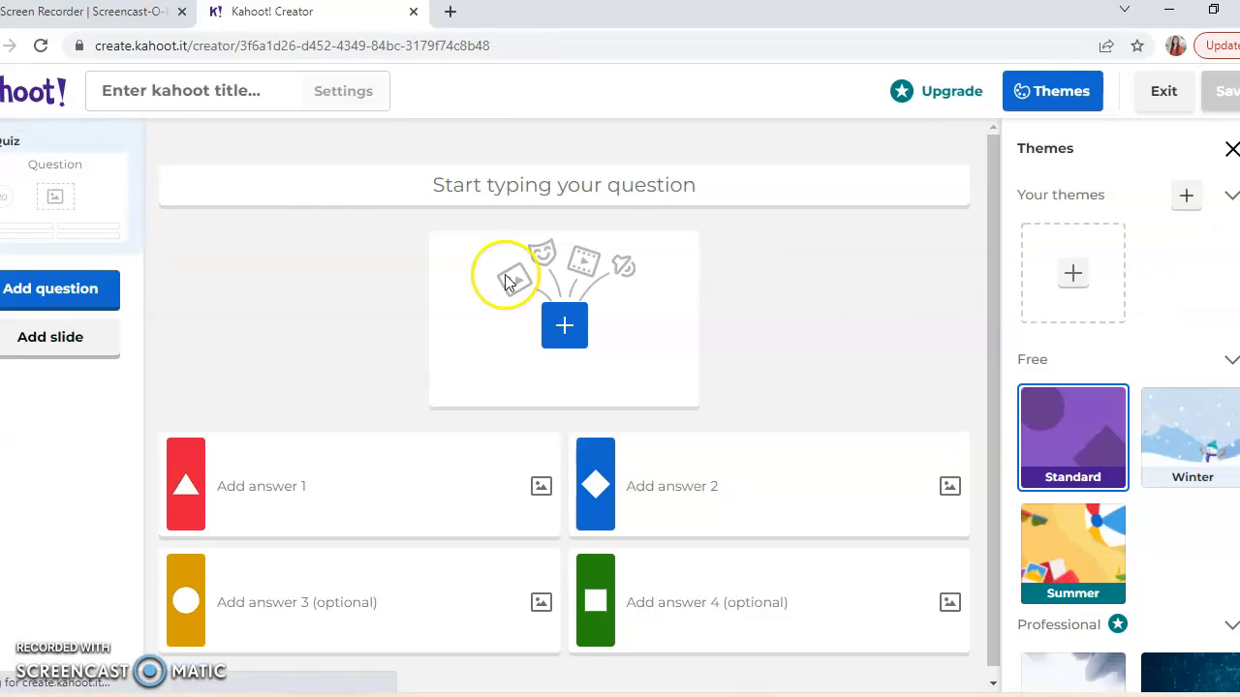
pyautogui.click(265, 97)
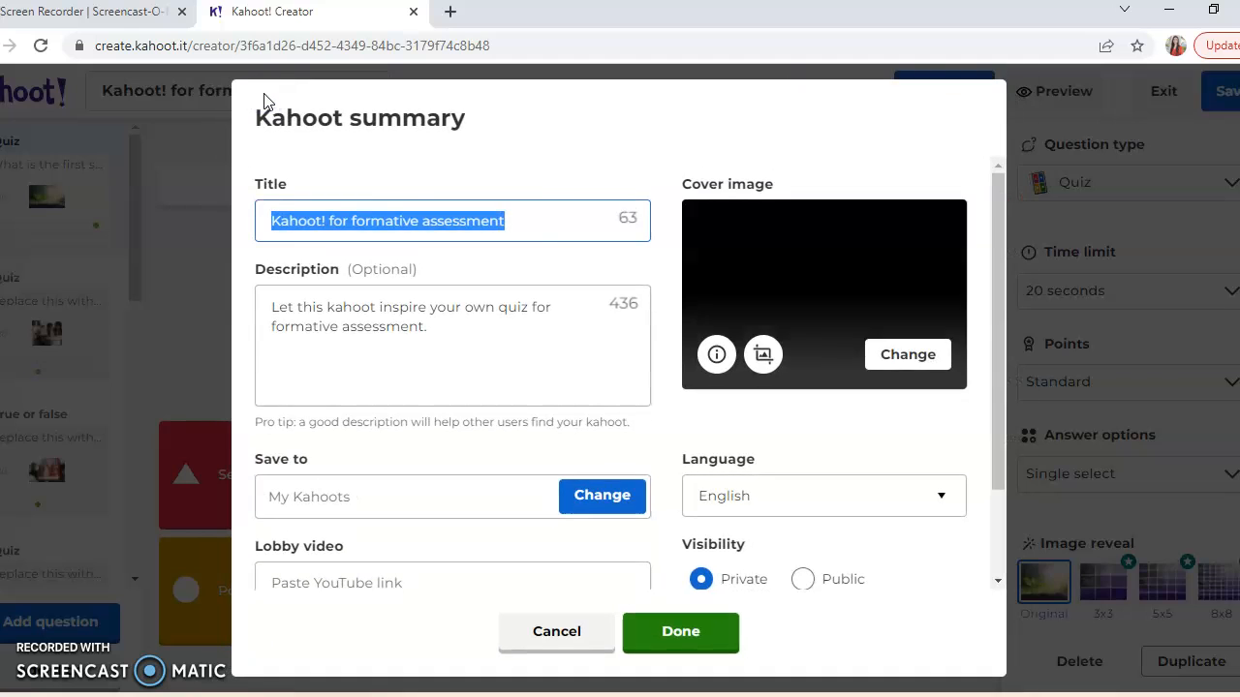
pyautogui.write('Plant life cycle')
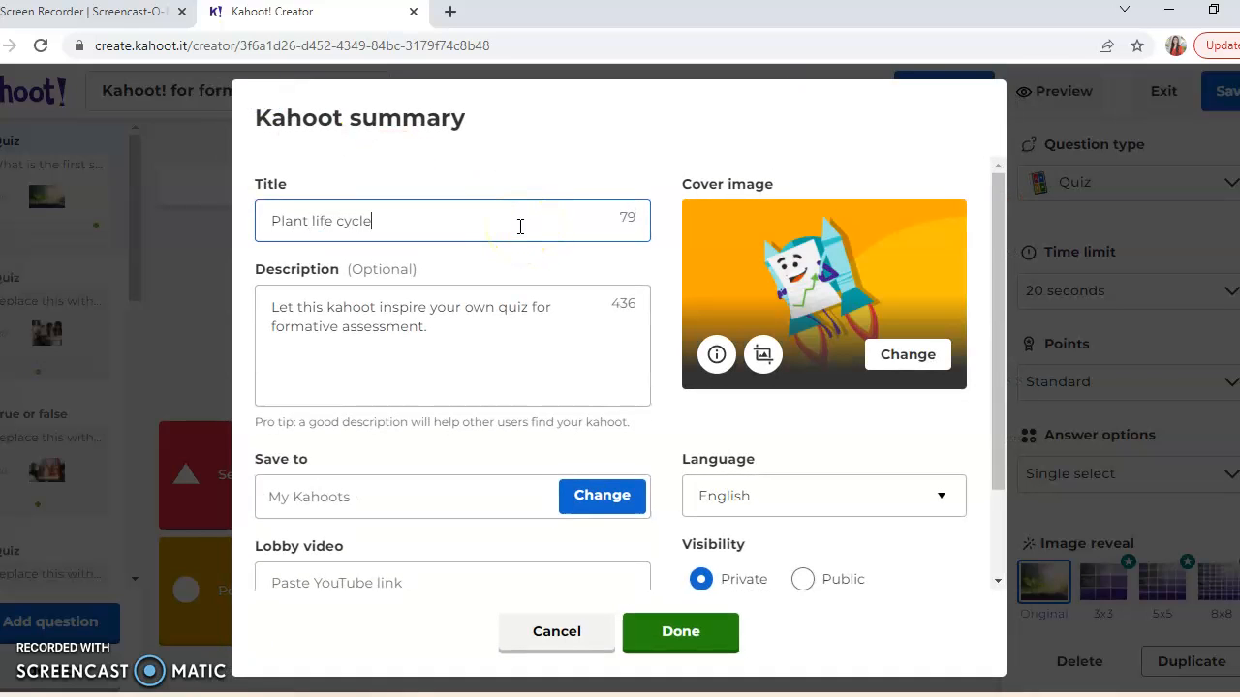
# - Replace the kahoot's cover image by uploading PlantLifeCycle.jpg from the Desktop
pyautogui.click(908, 355)
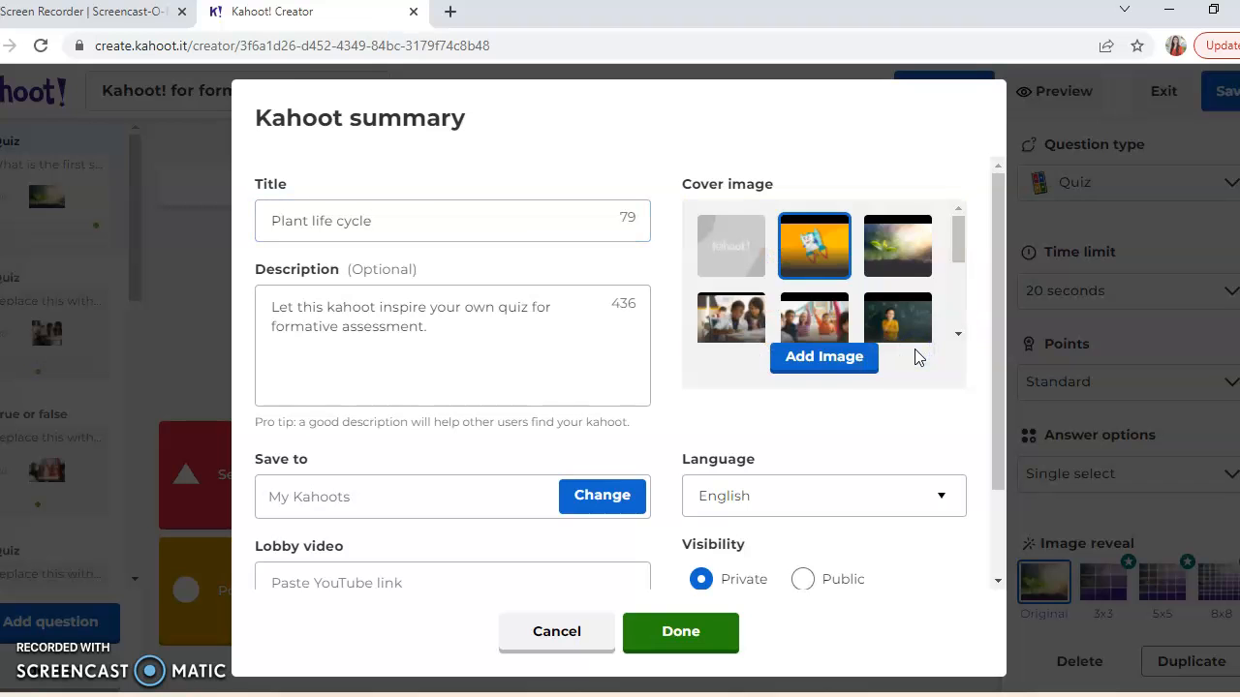
pyautogui.click(821, 361)
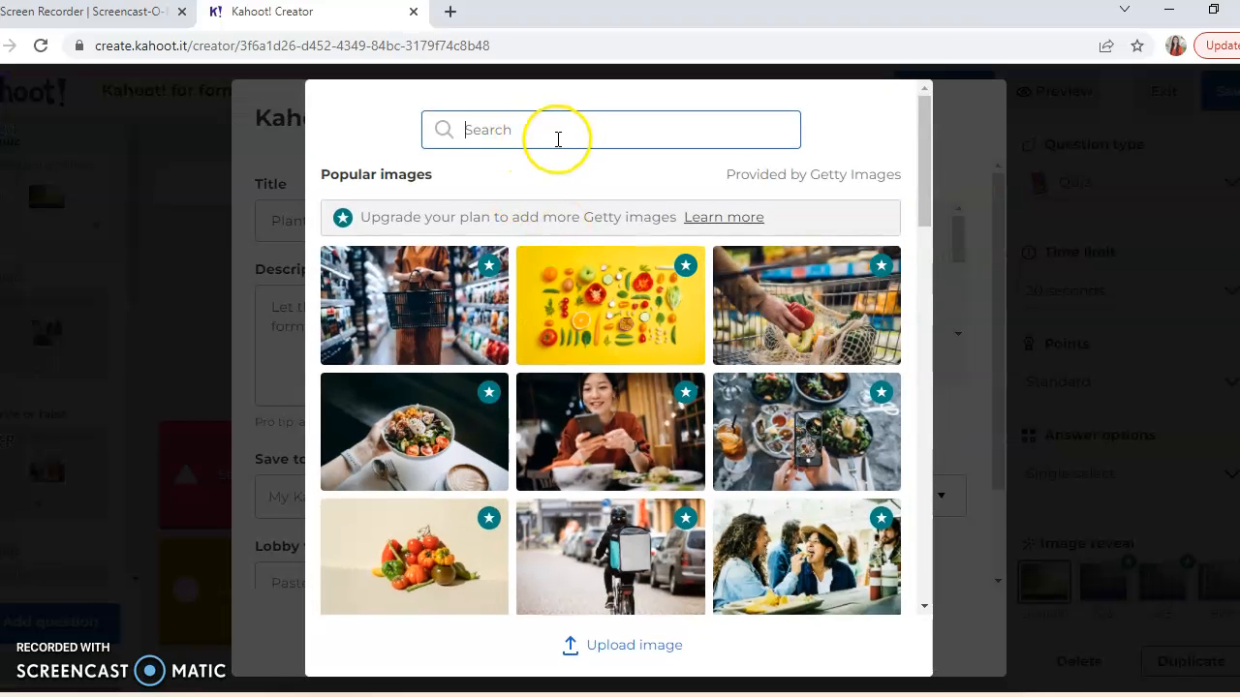
pyautogui.click(630, 659)
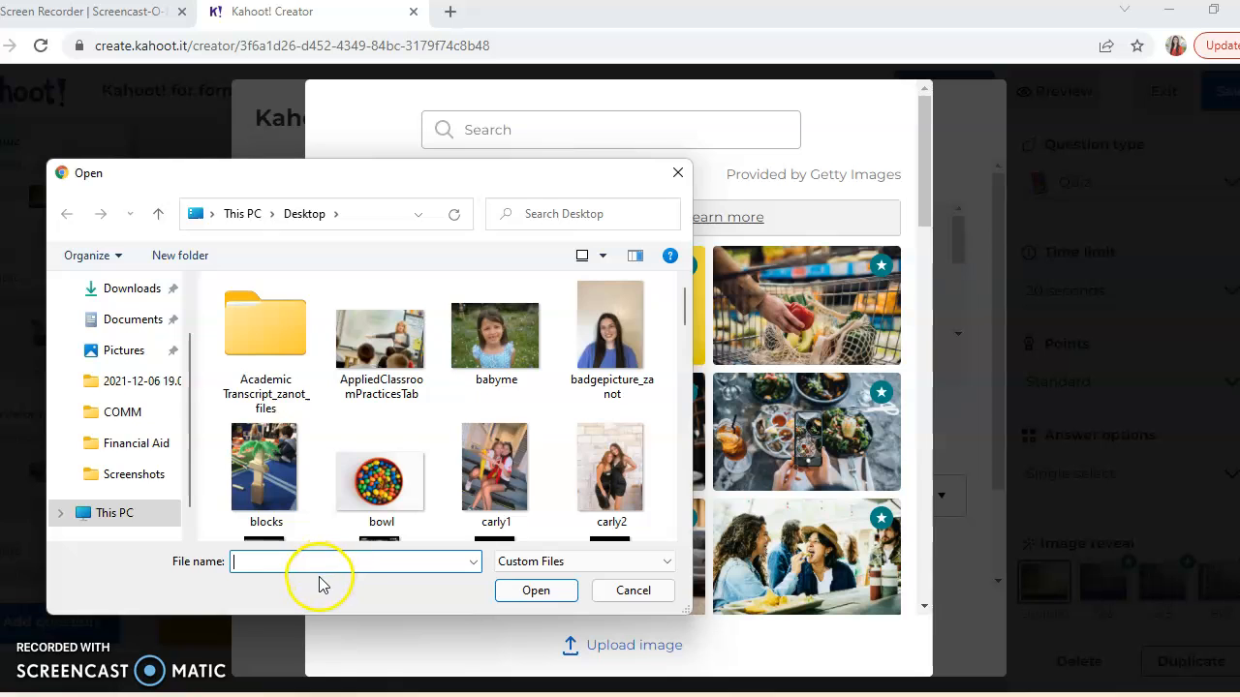
pyautogui.write('pla')
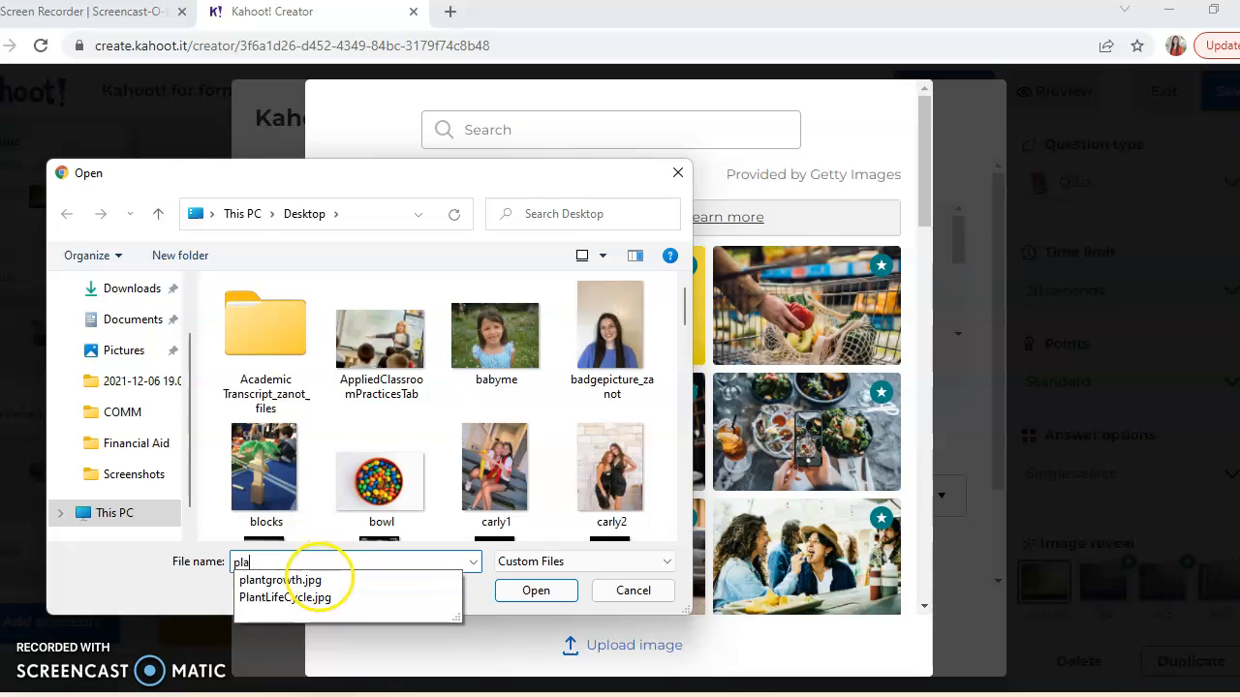
pyautogui.click(322, 598)
pyautogui.click(528, 591)
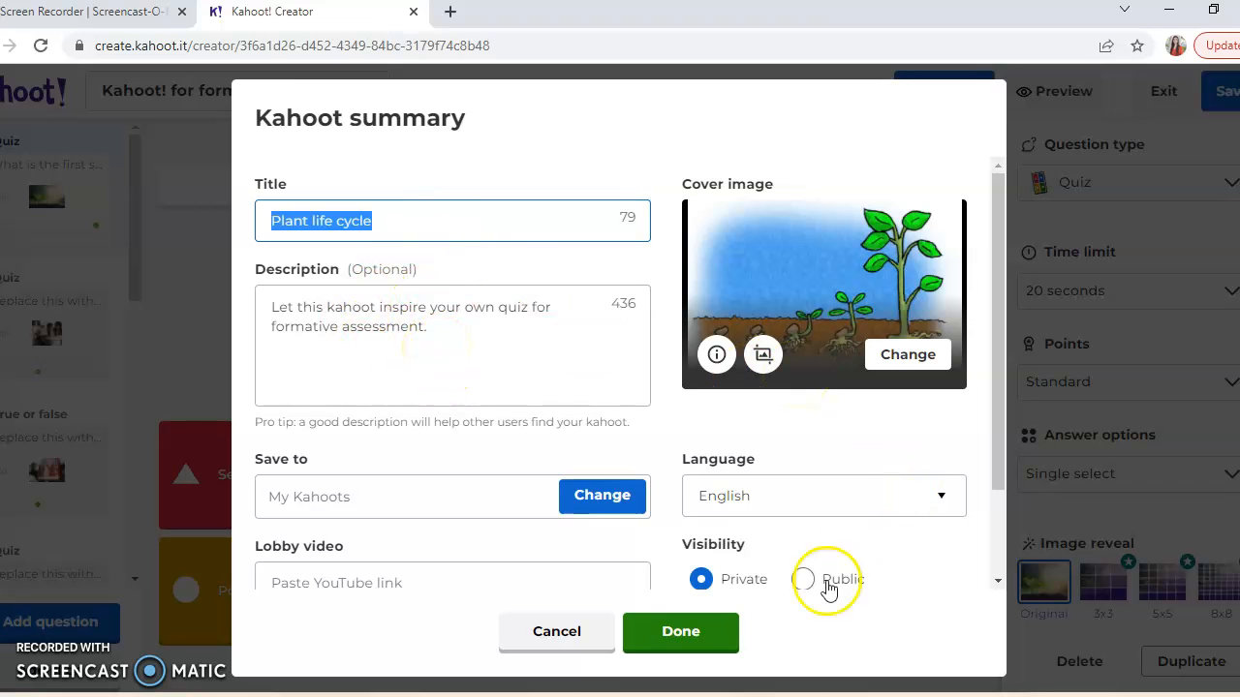
# - Confirm the kahoot summary, then save the kahoot and finish editing
pyautogui.click(692, 643)
pyautogui.click(1222, 102)
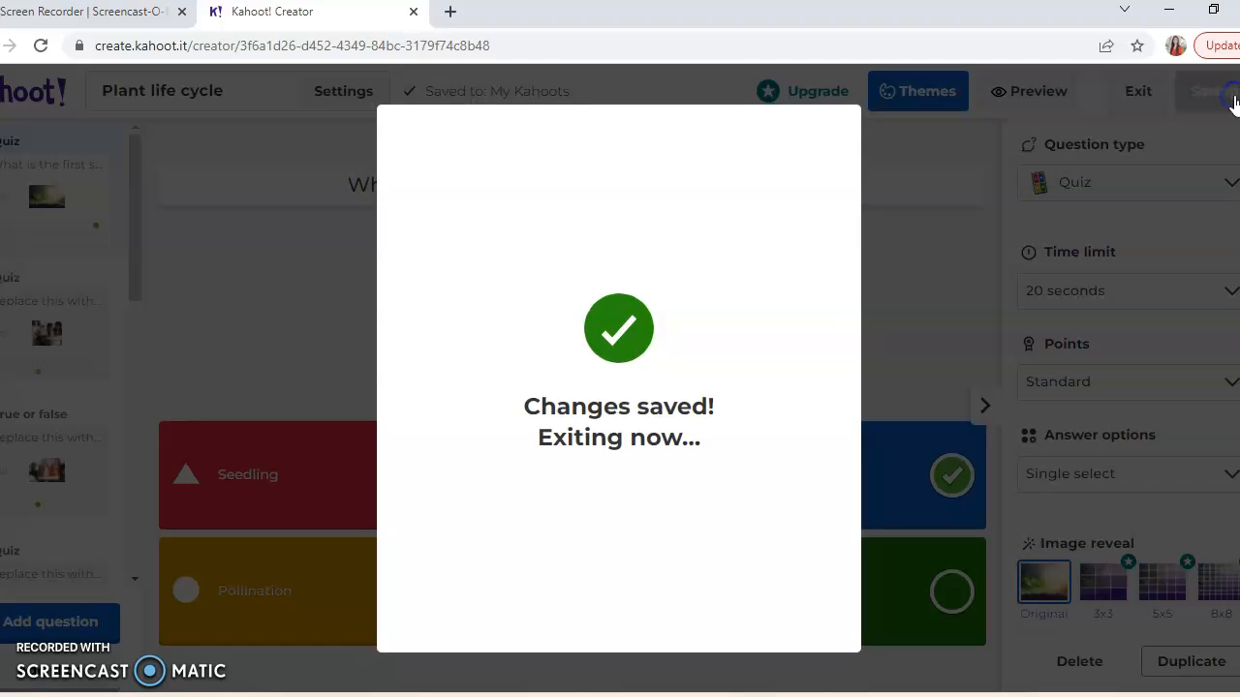
pyautogui.click(716, 635)
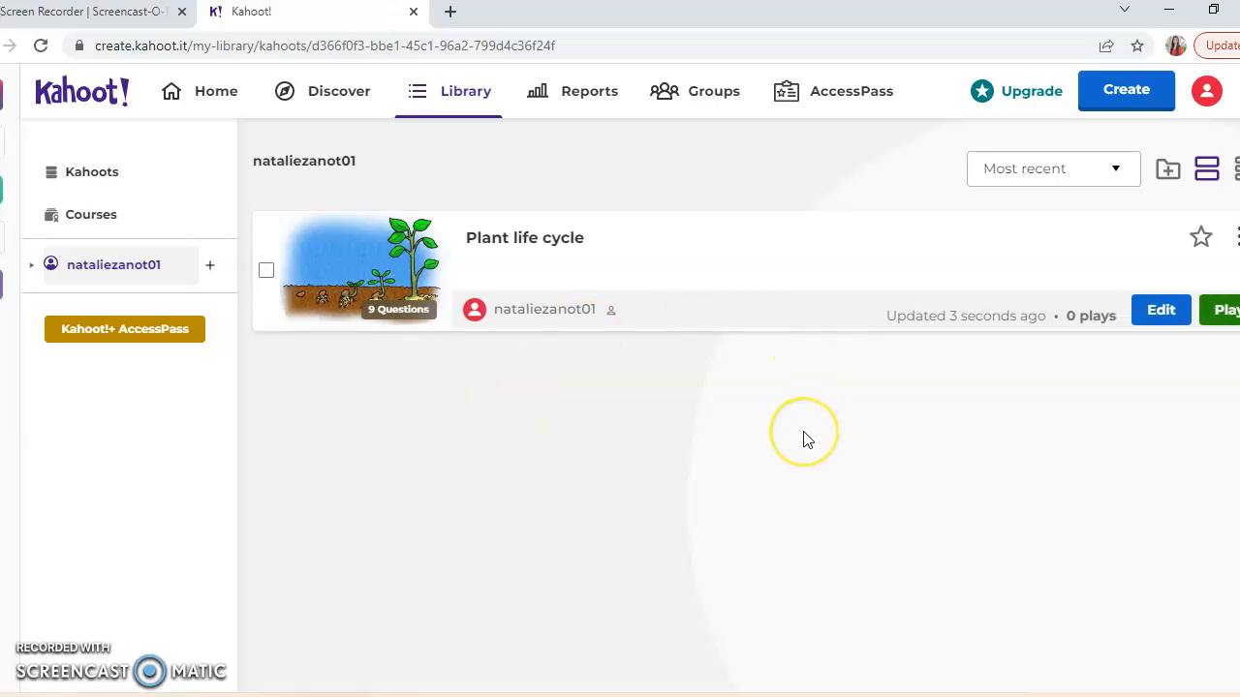
# - Start the "Plant life cycle" kahoot as a live game in Classic mode
pyautogui.click(1227, 315)
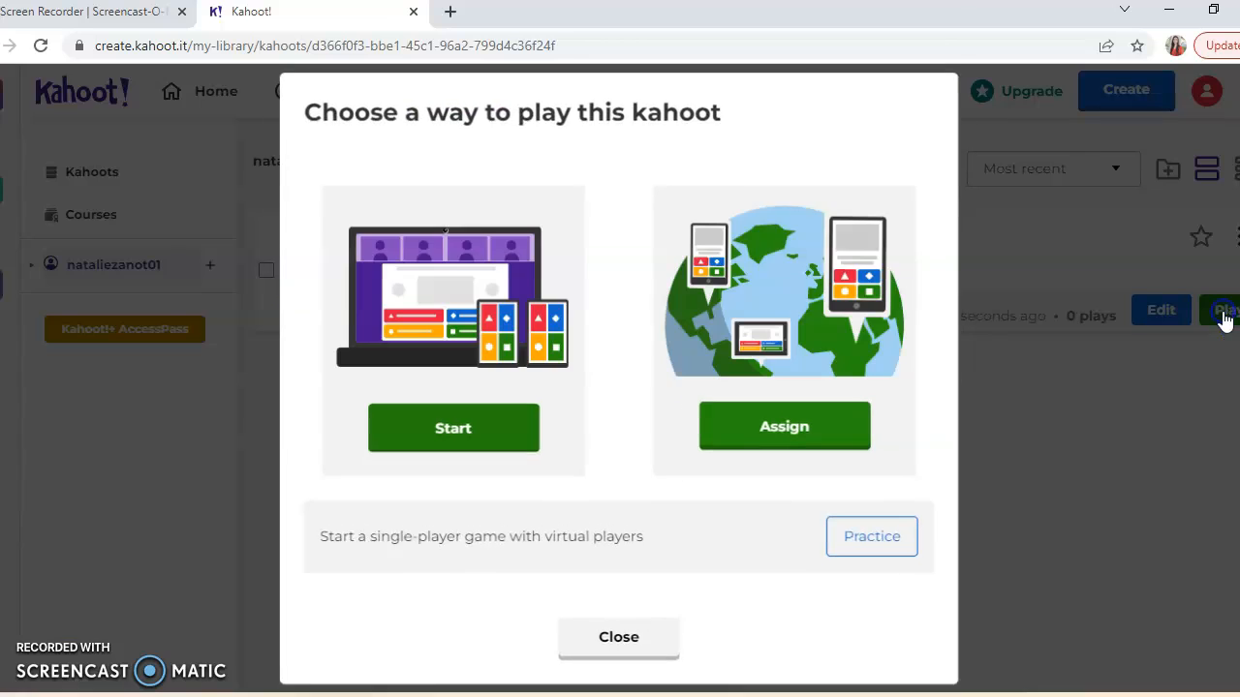
pyautogui.click(532, 422)
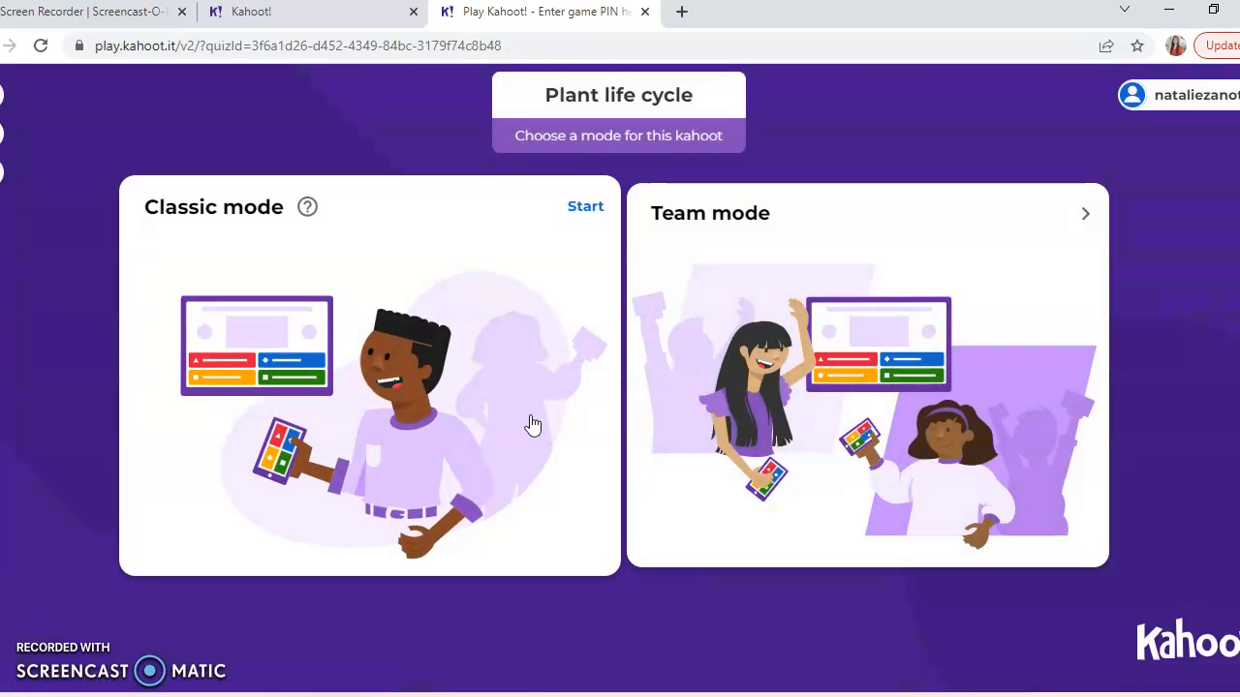
pyautogui.click(418, 326)
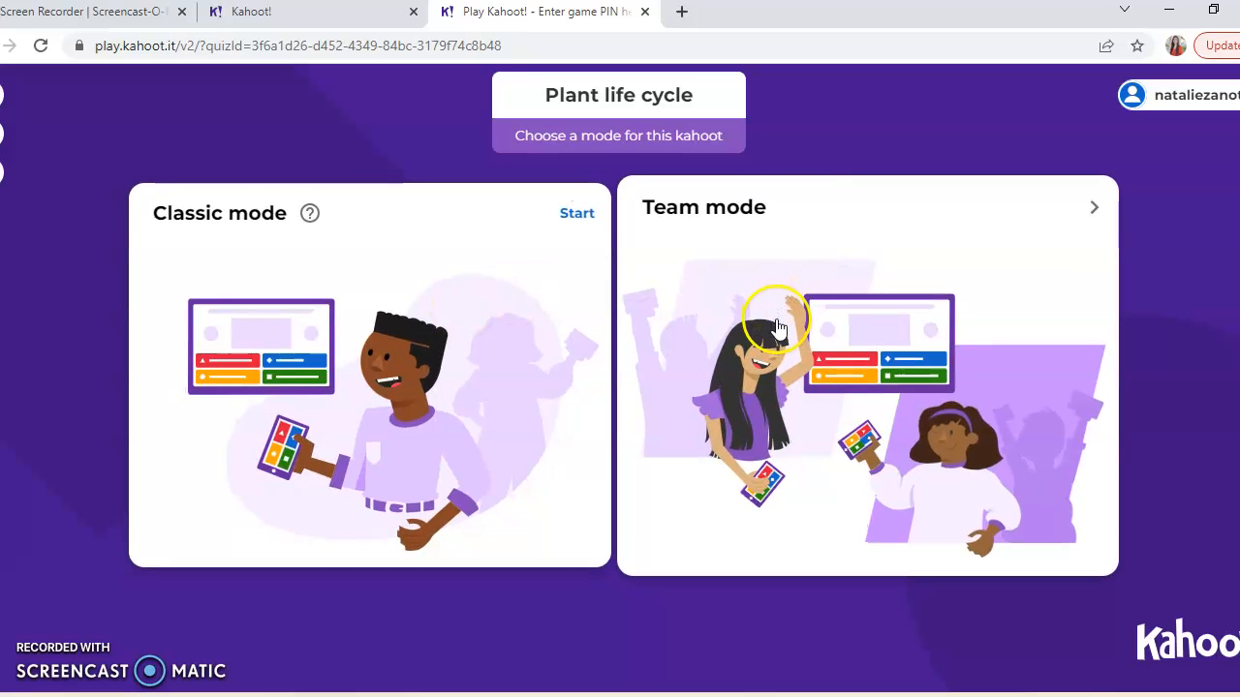
pyautogui.click(445, 323)
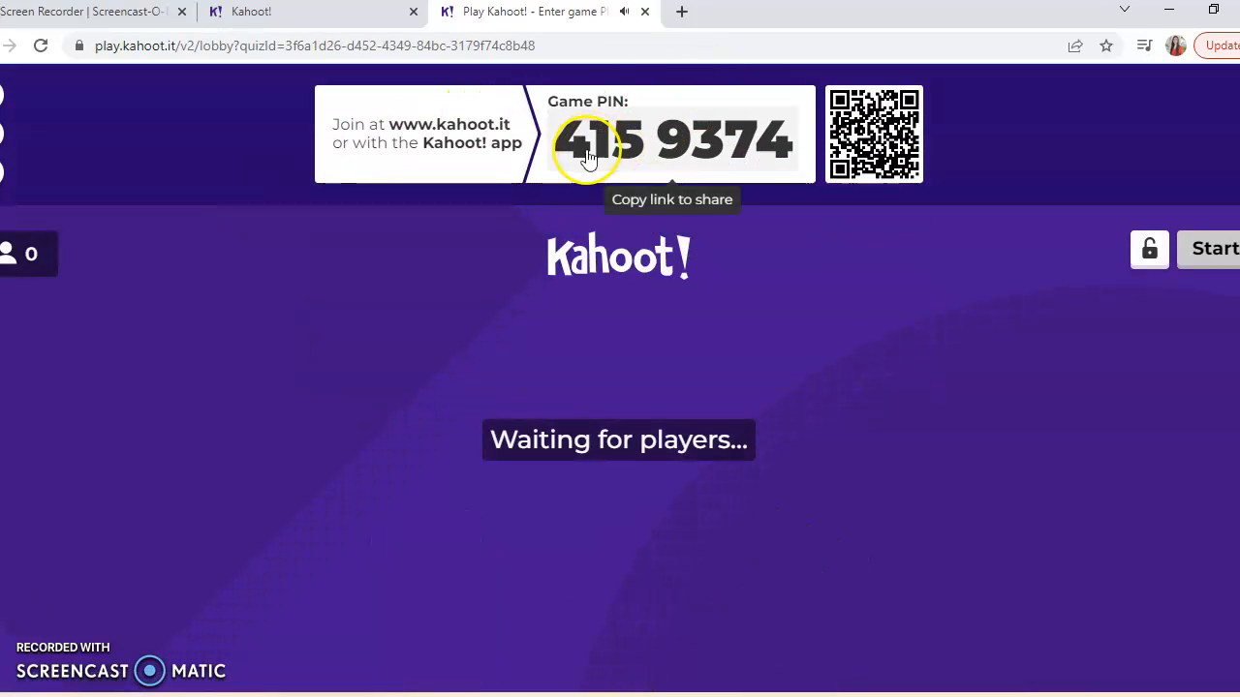
# - Open the player join page kahoot.it in a new browser tab
pyautogui.click(682, 15)
pyautogui.write('kahoo')
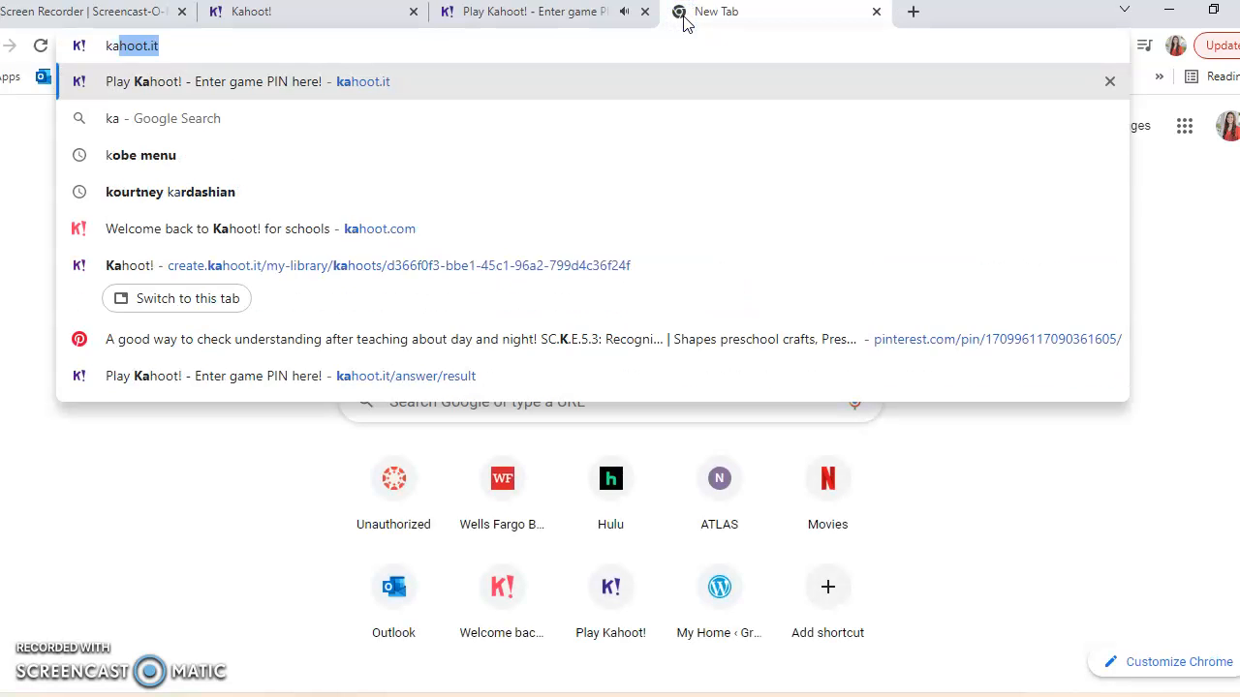
pyautogui.press('BackSpace')
pyautogui.write('.it')
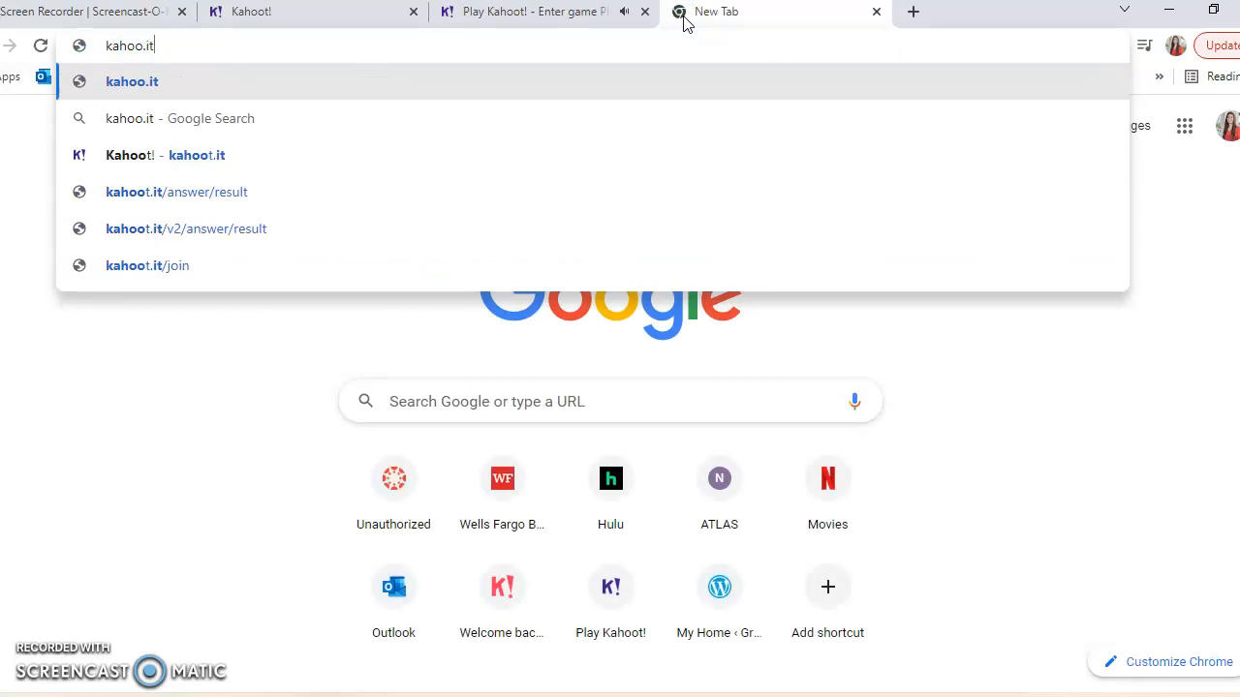
pyautogui.press('Return')
pyautogui.click(198, 43)
pyautogui.write('kahoot')
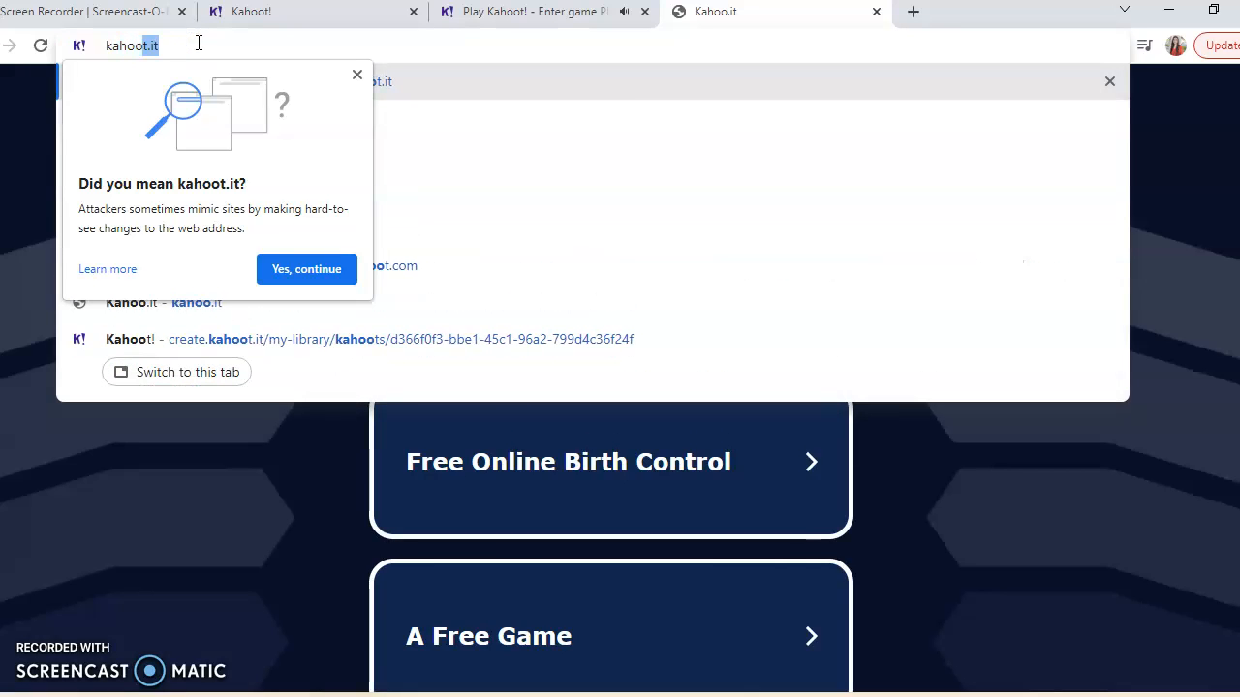
pyautogui.write('.it')
pyautogui.press('Return')
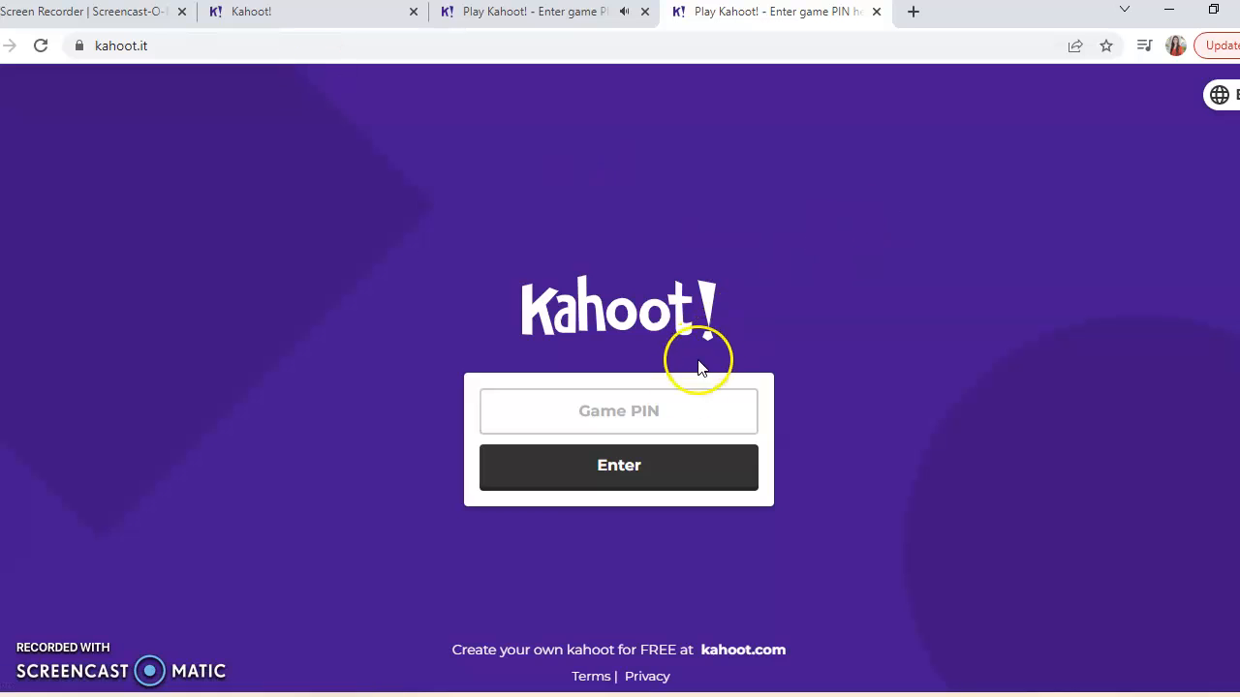
# - Enter the game PIN from the host lobby on the player join page and submit it
pyautogui.click(547, 14)
pyautogui.click(772, 11)
pyautogui.click(581, 407)
pyautogui.write('415')
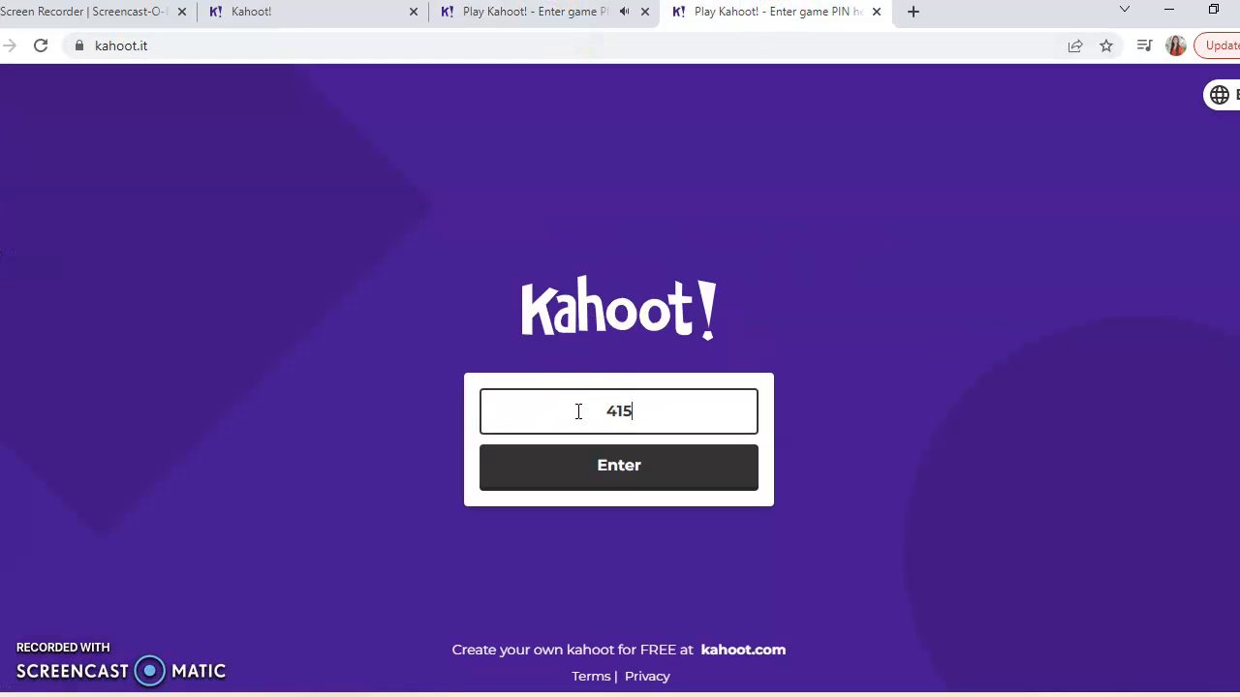
pyautogui.click(552, 14)
pyautogui.click(772, 12)
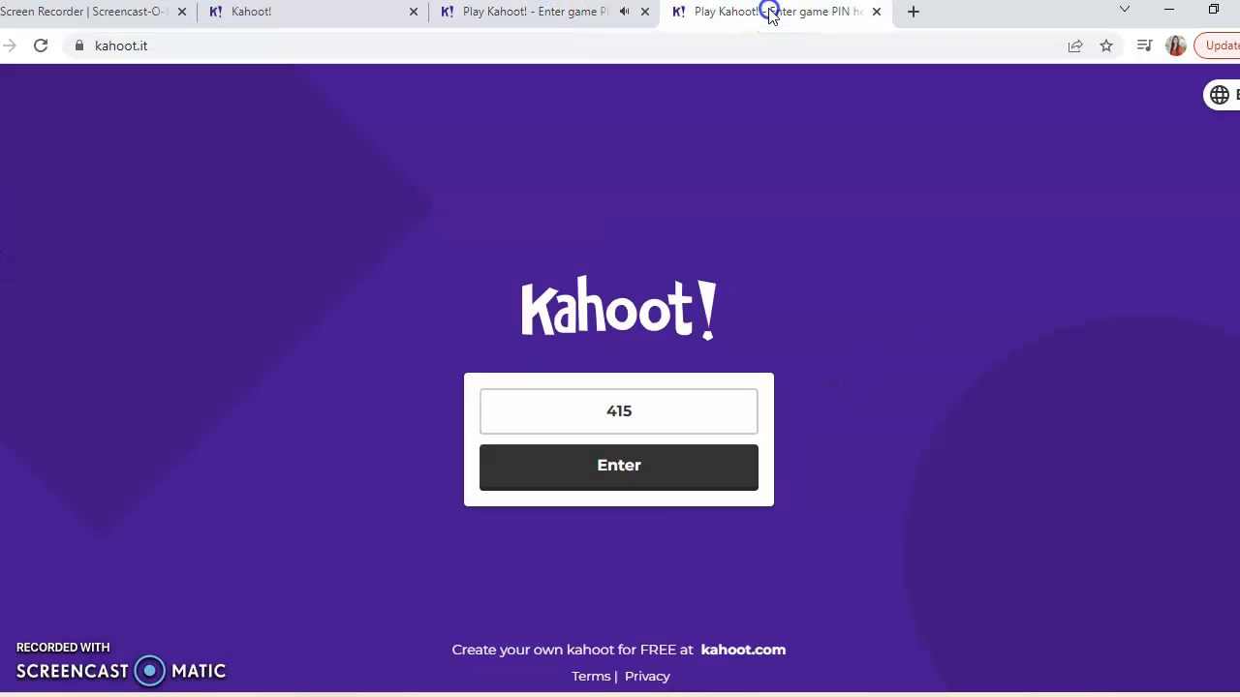
pyautogui.click(660, 415)
pyautogui.write('93')
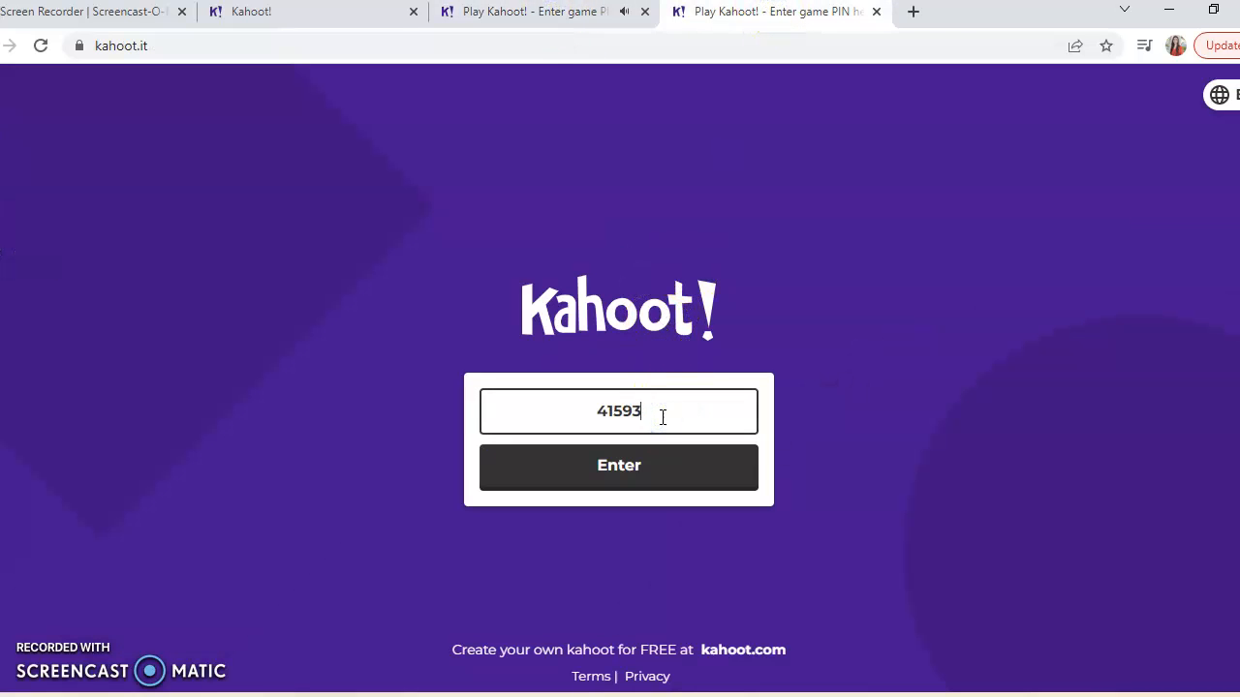
pyautogui.click(553, 14)
pyautogui.click(747, 12)
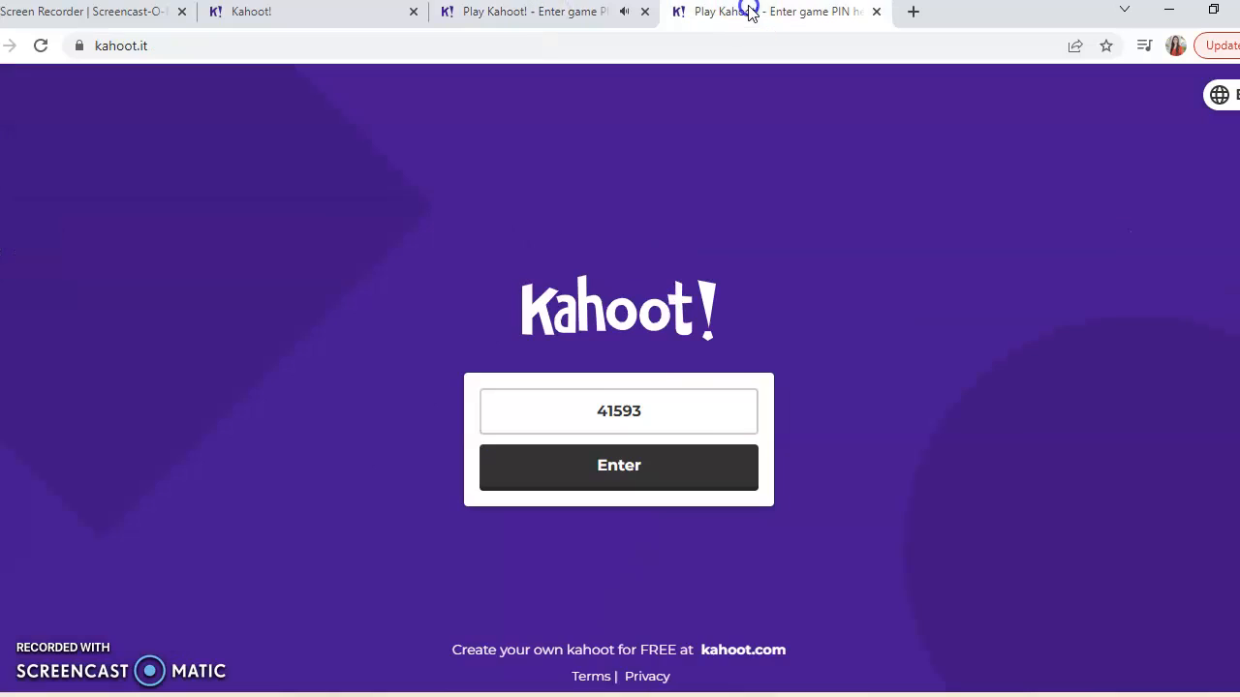
pyautogui.click(685, 404)
pyautogui.write('74')
pyautogui.click(634, 471)
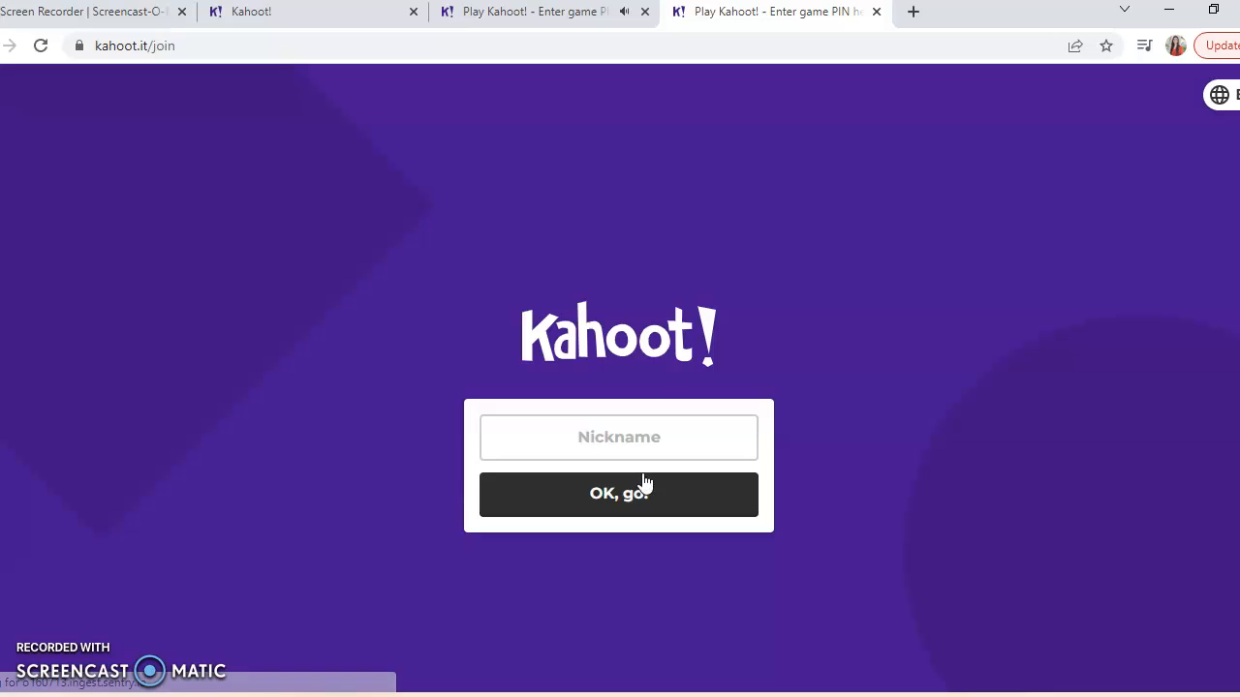
# - Join the game with the player's nickname and start the quiz from the host lobby
pyautogui.click(624, 446)
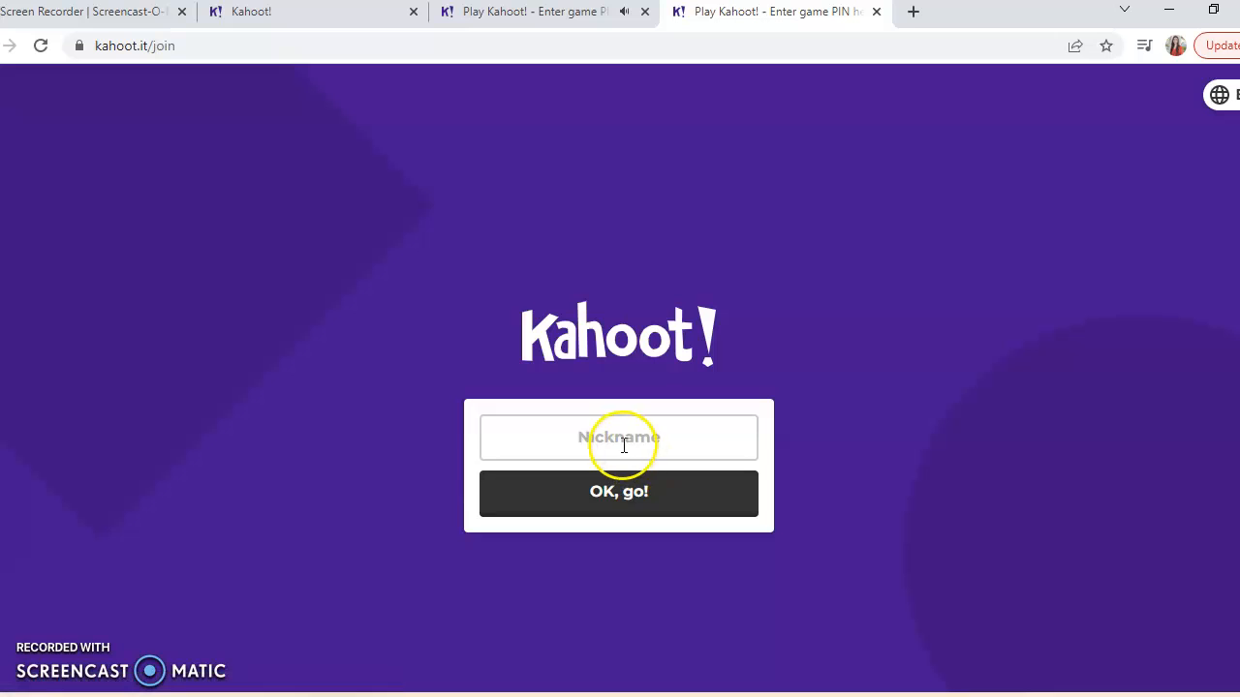
pyautogui.write('Na')
pyautogui.click(653, 499)
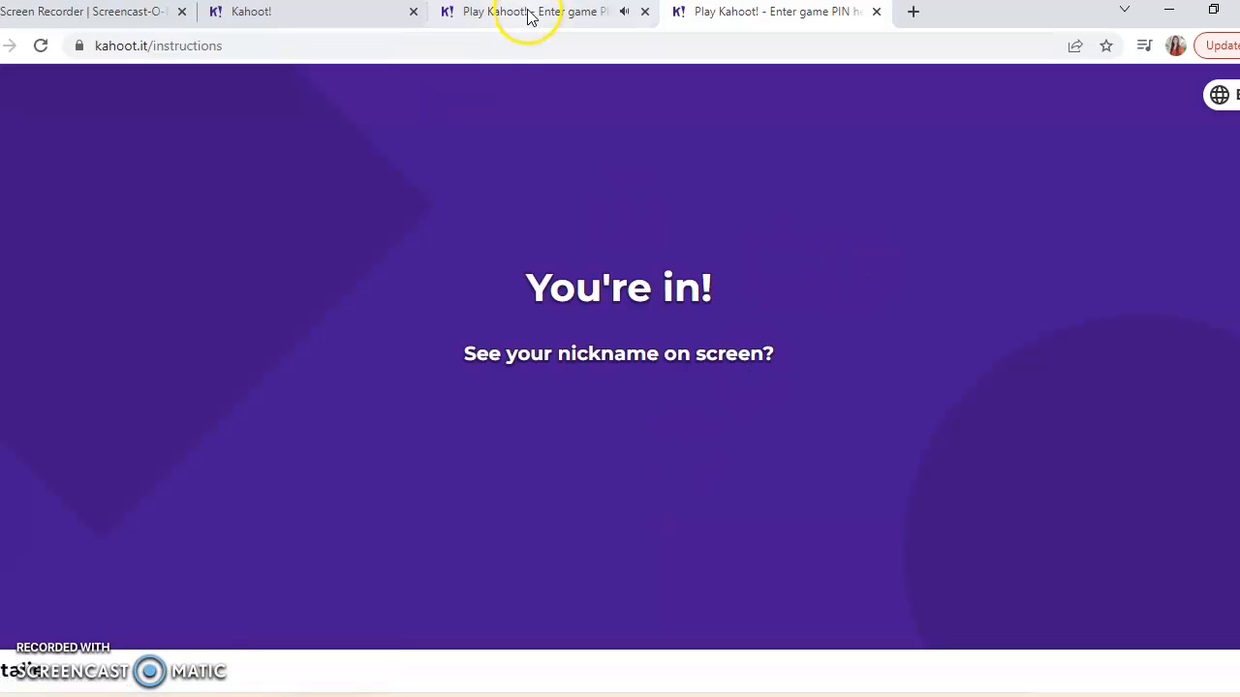
pyautogui.click(527, 12)
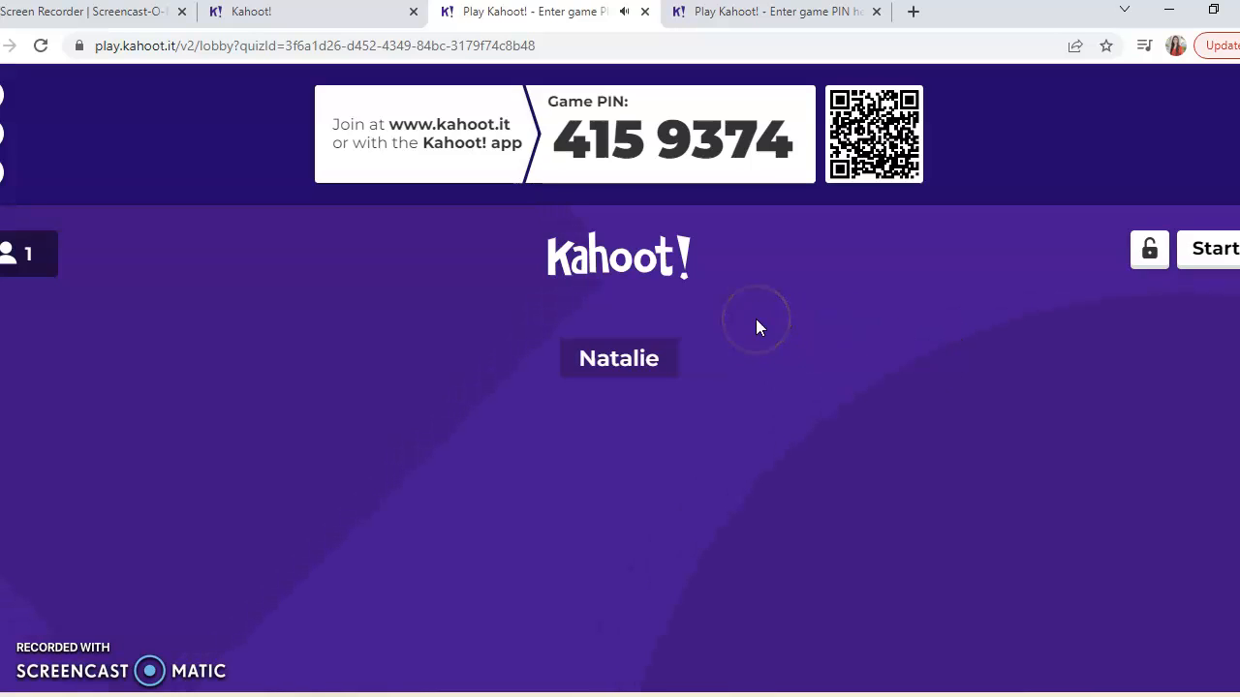
pyautogui.click(1215, 247)
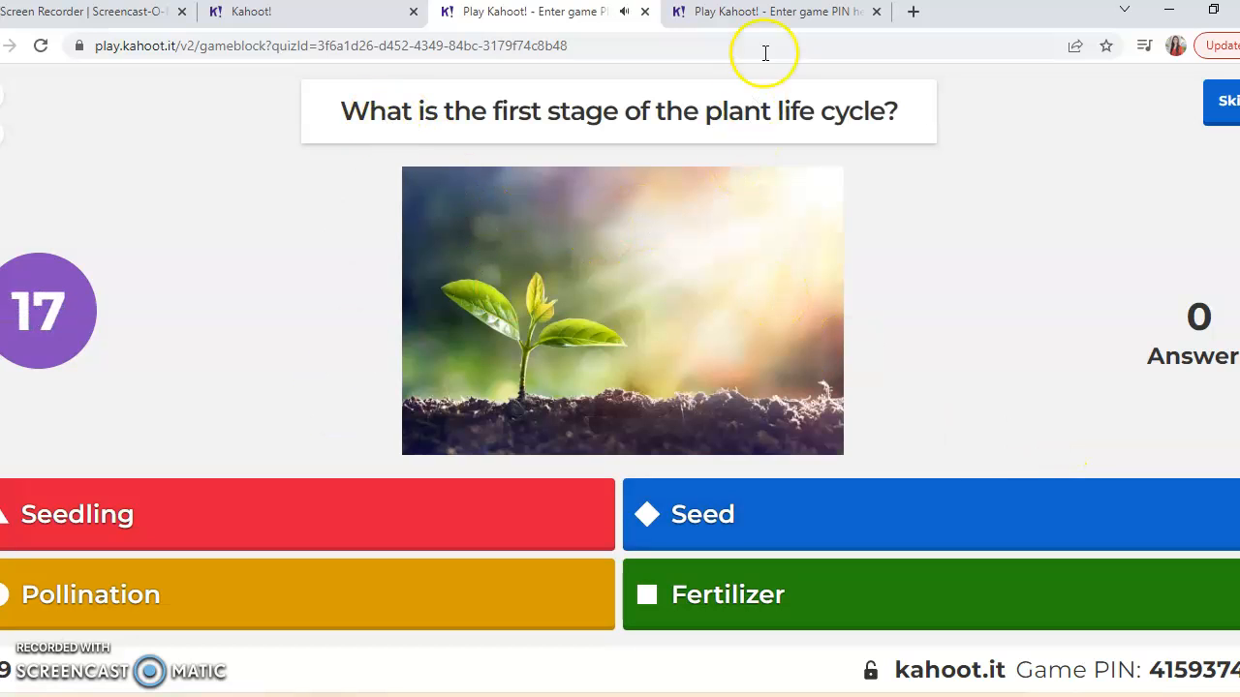
# - Answer the first question as the player with the blue diamond for "Seed" and return to the host view
pyautogui.click(745, 13)
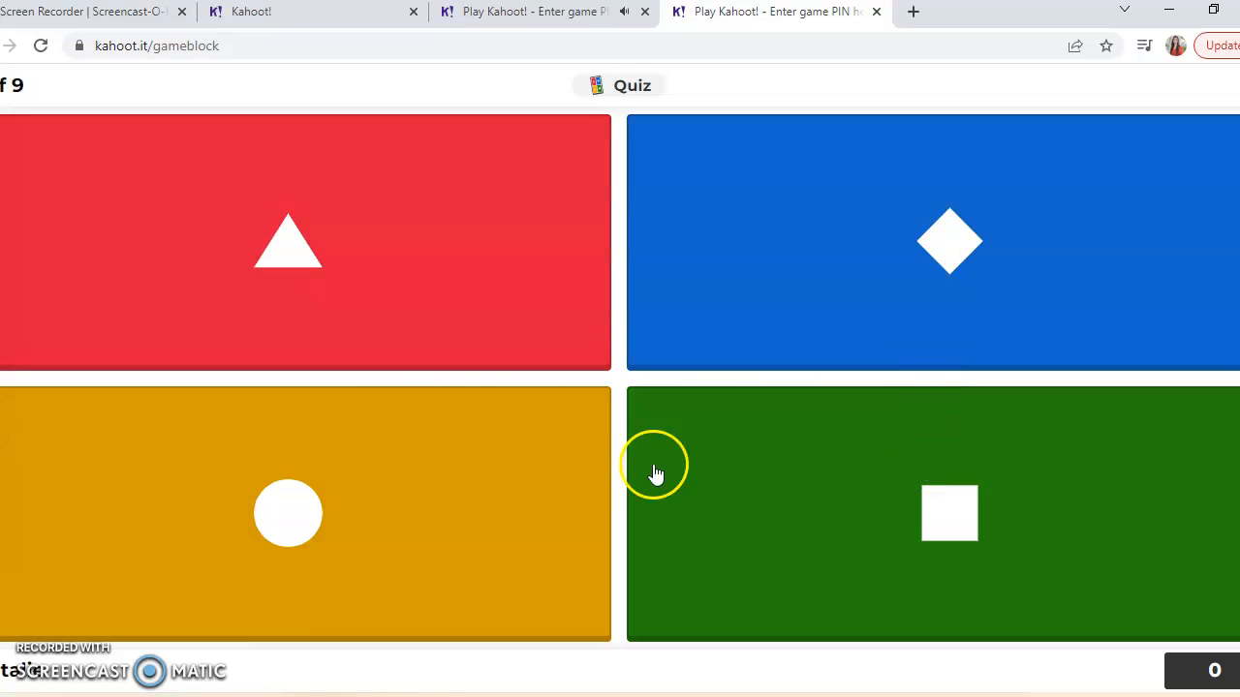
pyautogui.click(545, 31)
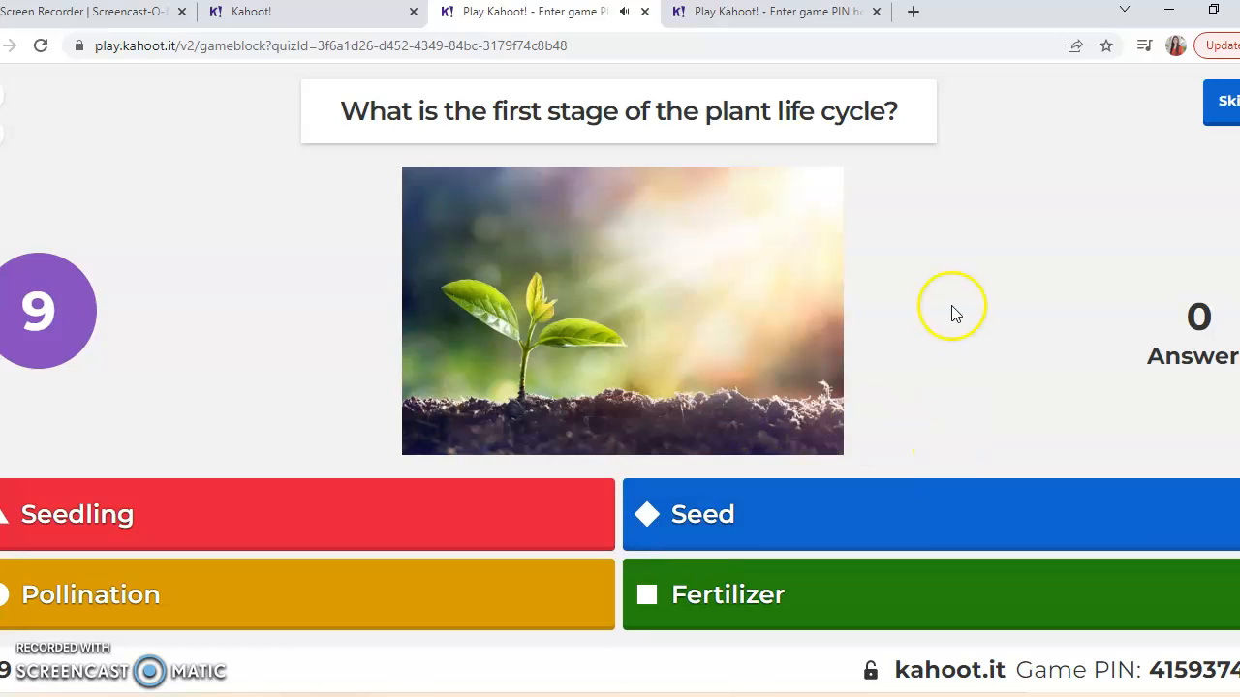
pyautogui.click(770, 13)
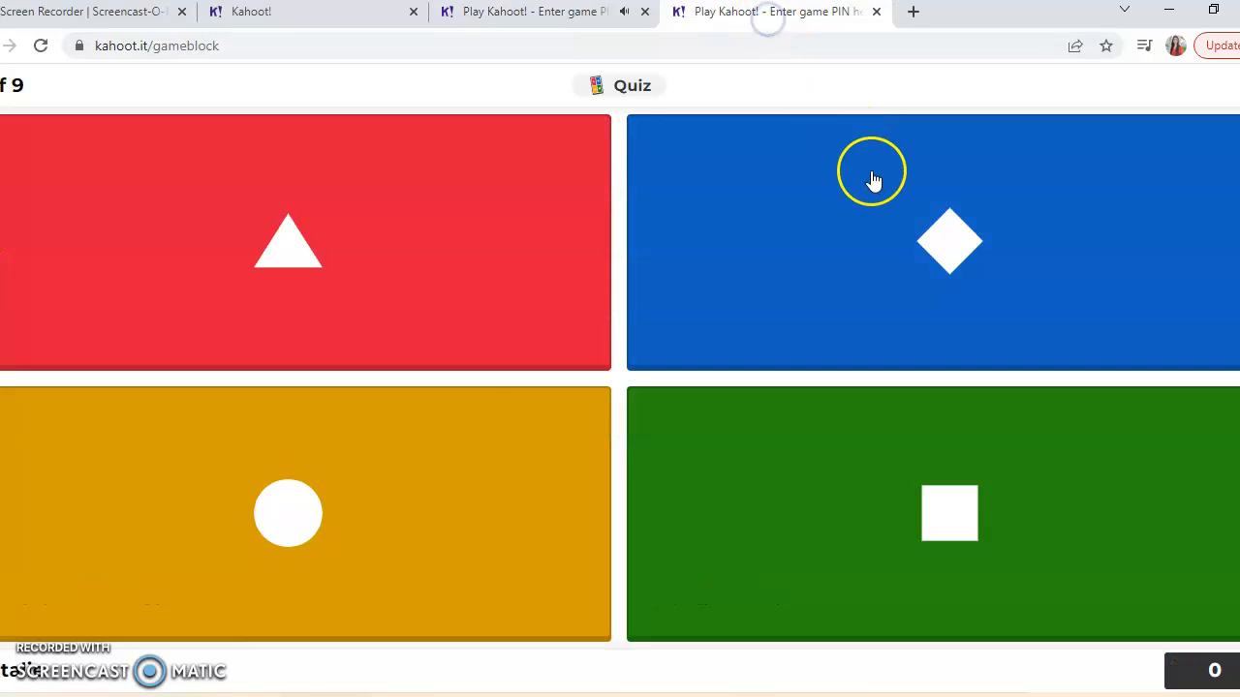
pyautogui.click(872, 180)
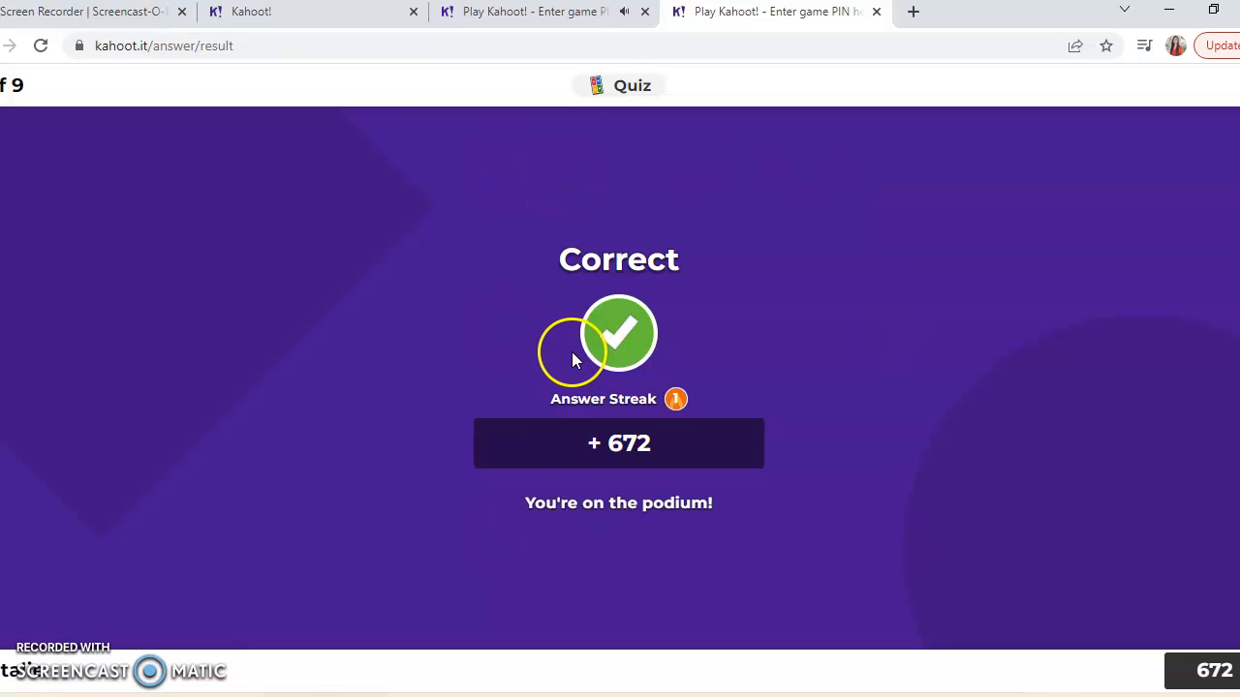
pyautogui.click(548, 13)
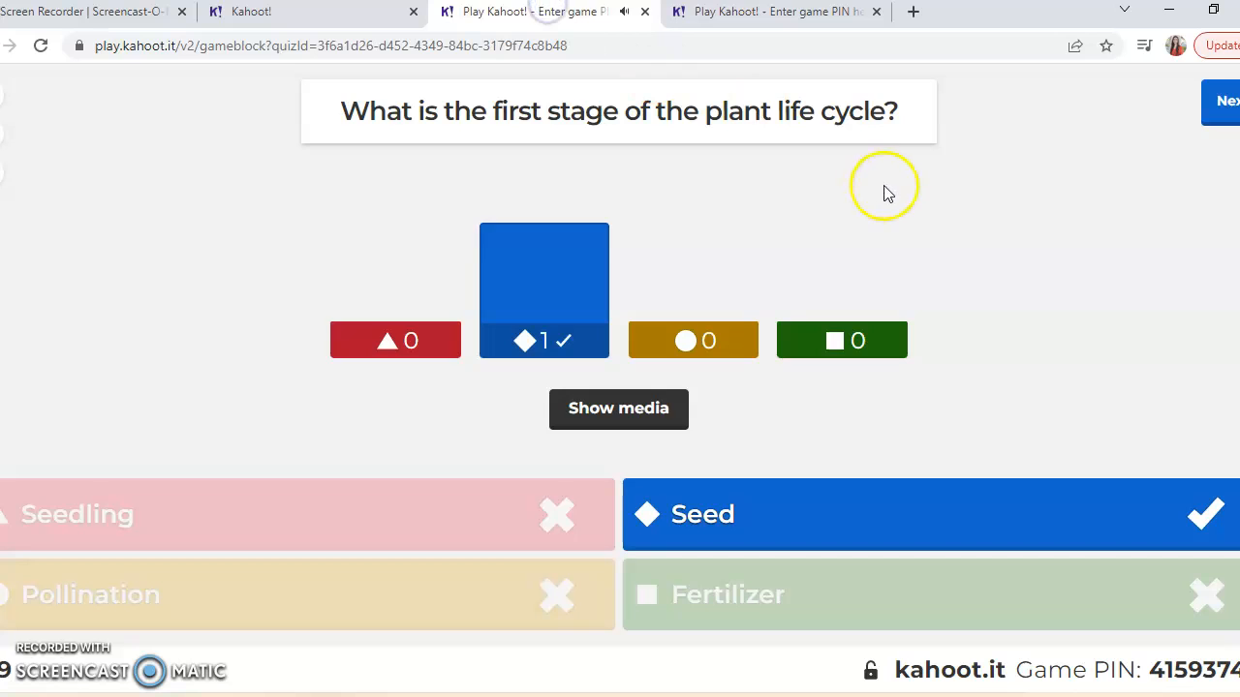